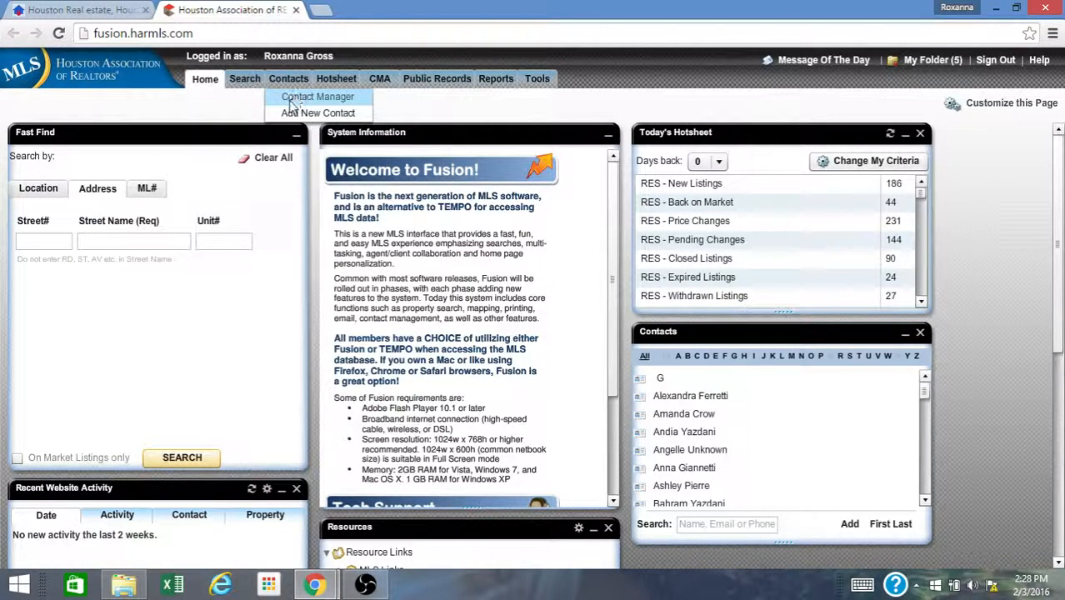
- Open the Add New Contact form and enter the contact's first name
click(292, 114)
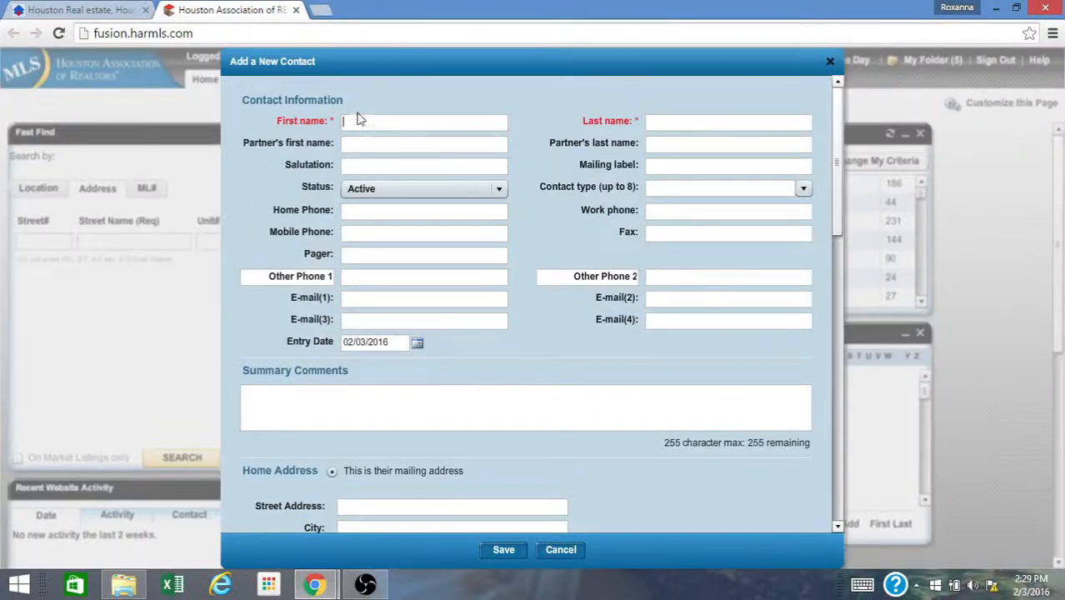
text(Roxanna G)
key(BackSpace)
key(BackSpace)
key(Tab)
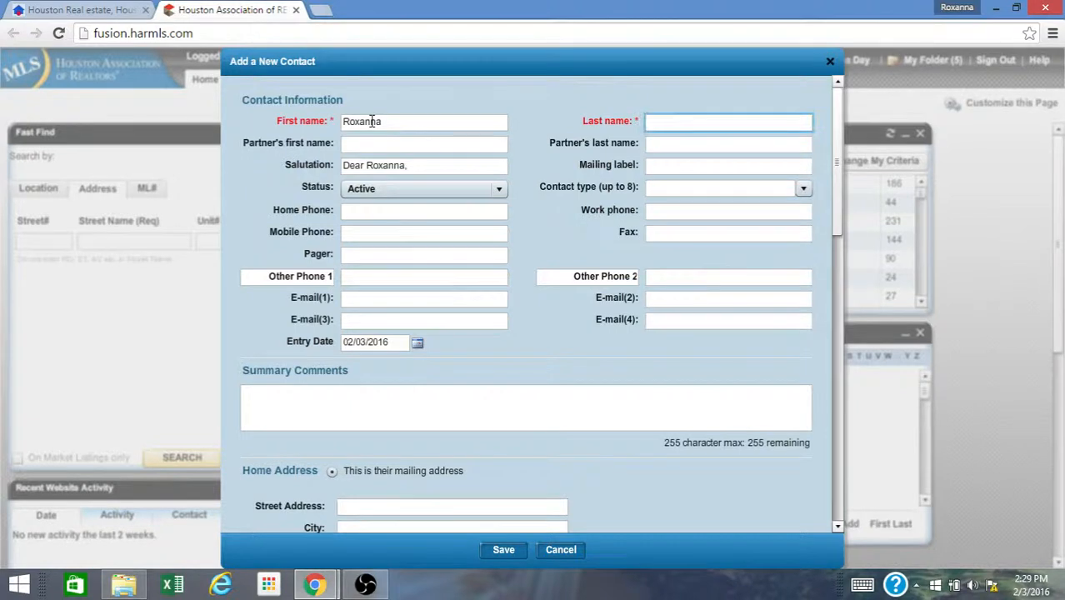
- Enter the contact's last name and fill in the contact's first e-mail address
text(G)
key(BackSpace)
text(G)
key(Tab)
key(Tab)
key(Tab)
key(Tab)
key(Tab)
key(Tab)
key(Tab)
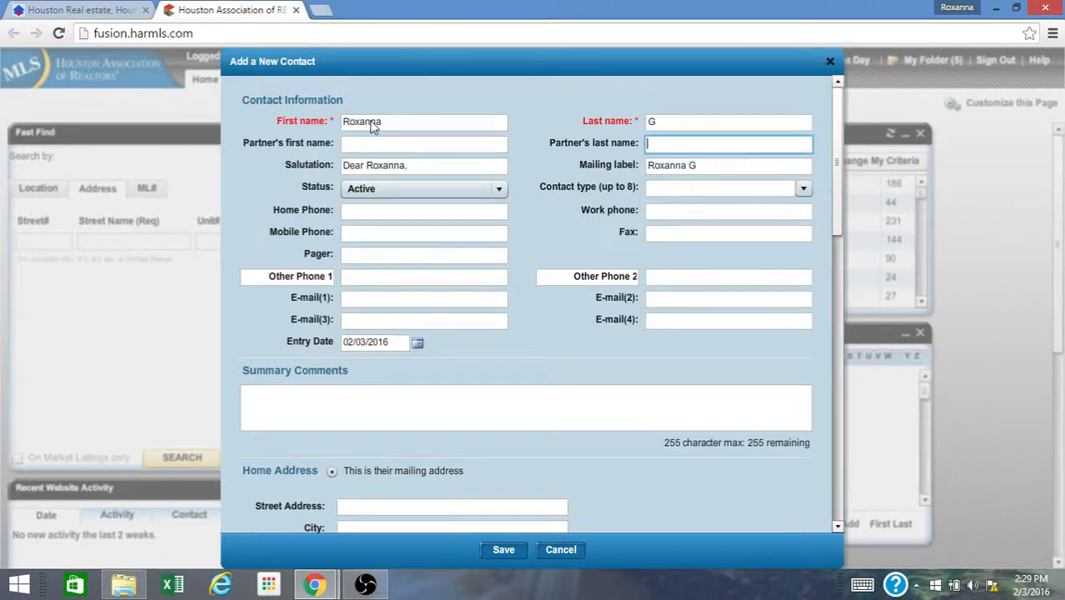
key(Tab)
key(Tab)
key(Tab)
key(Tab)
key(Tab)
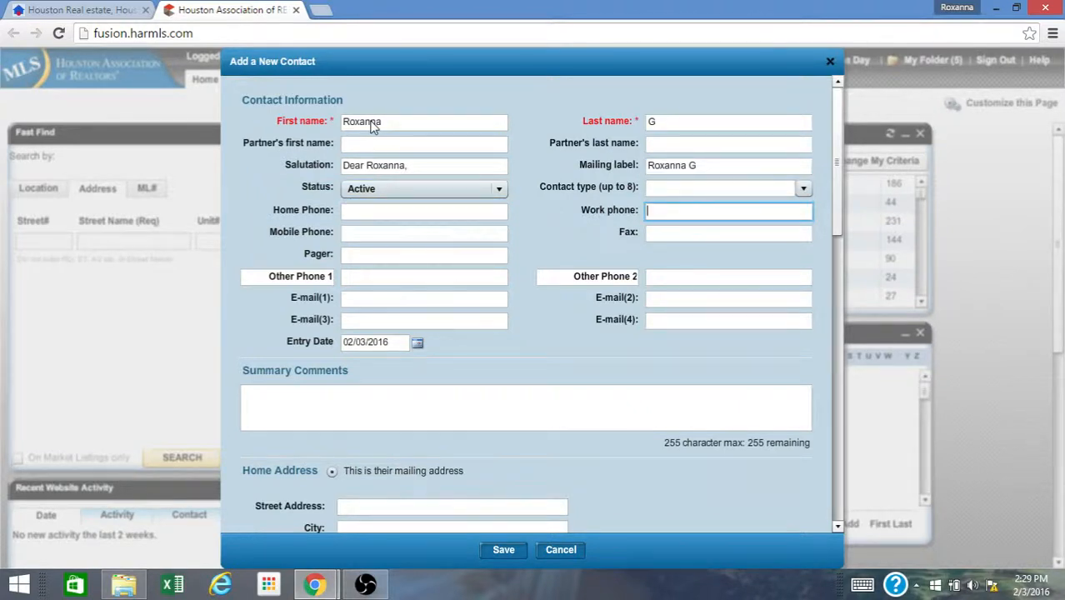
key(Tab)
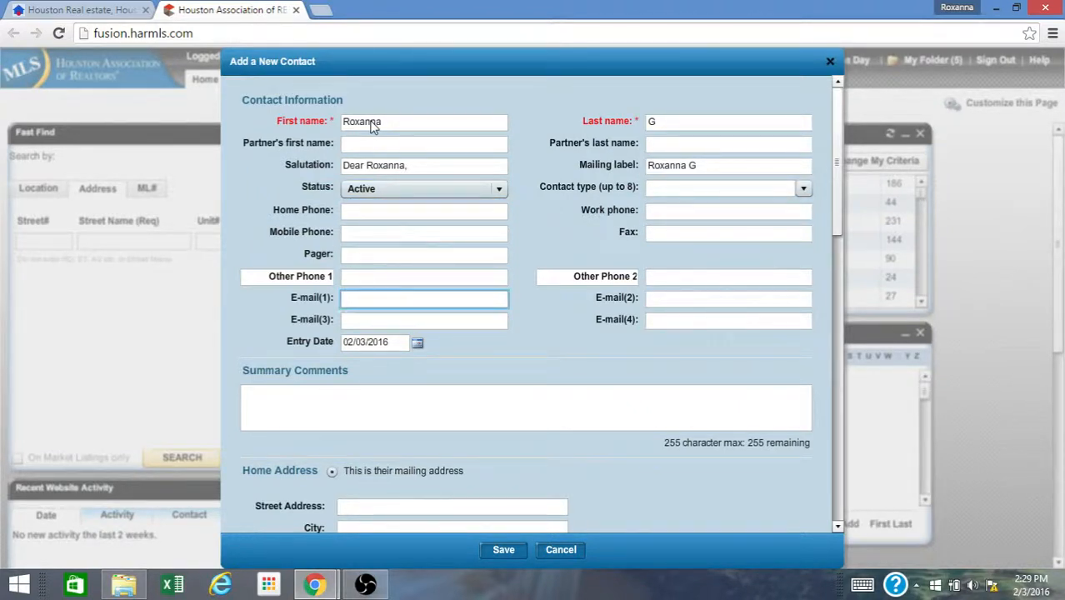
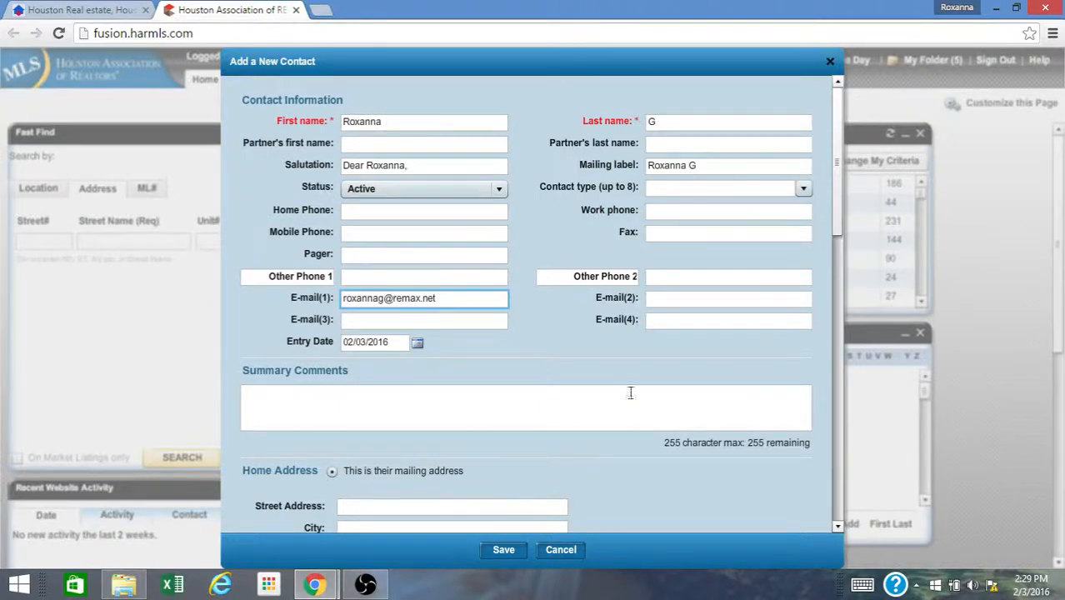
- Save the new contact without filling in the remaining fields
drag(837, 218, 844, 491)
click(393, 156)
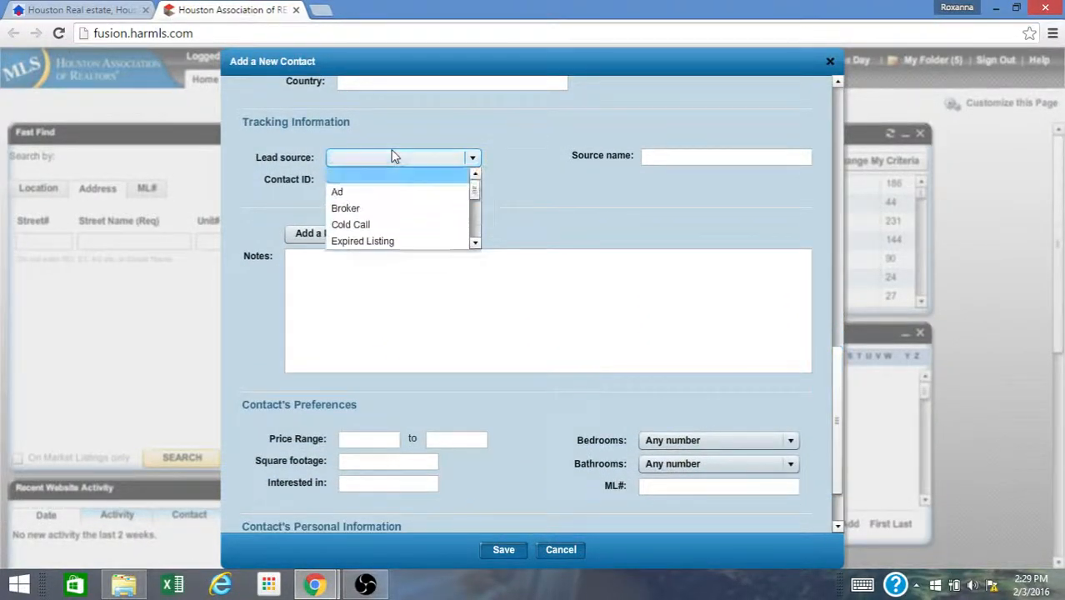
click(393, 157)
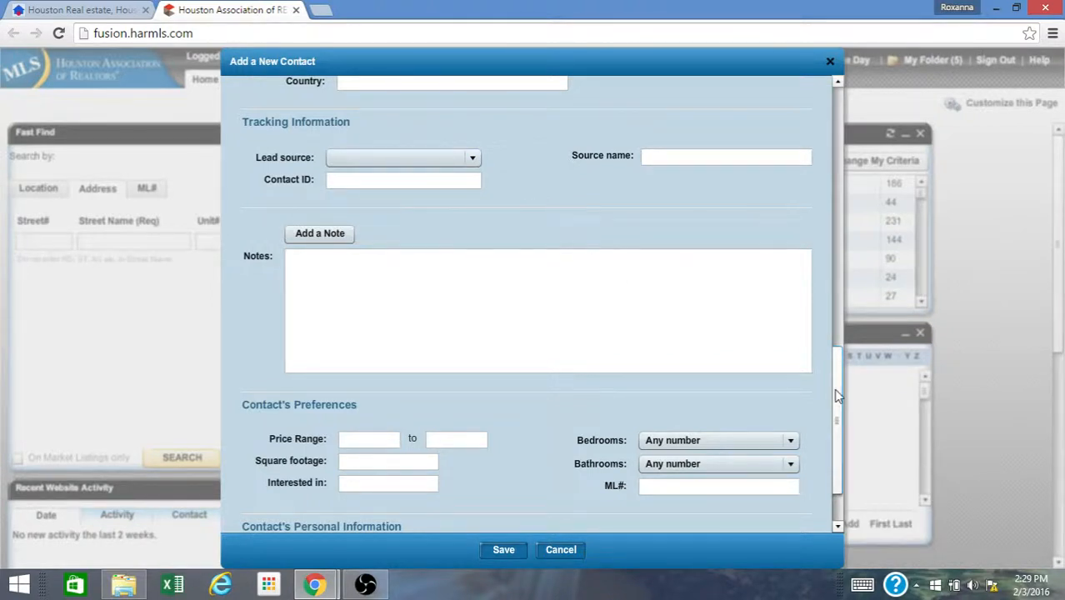
scroll(835, 401, down, 2)
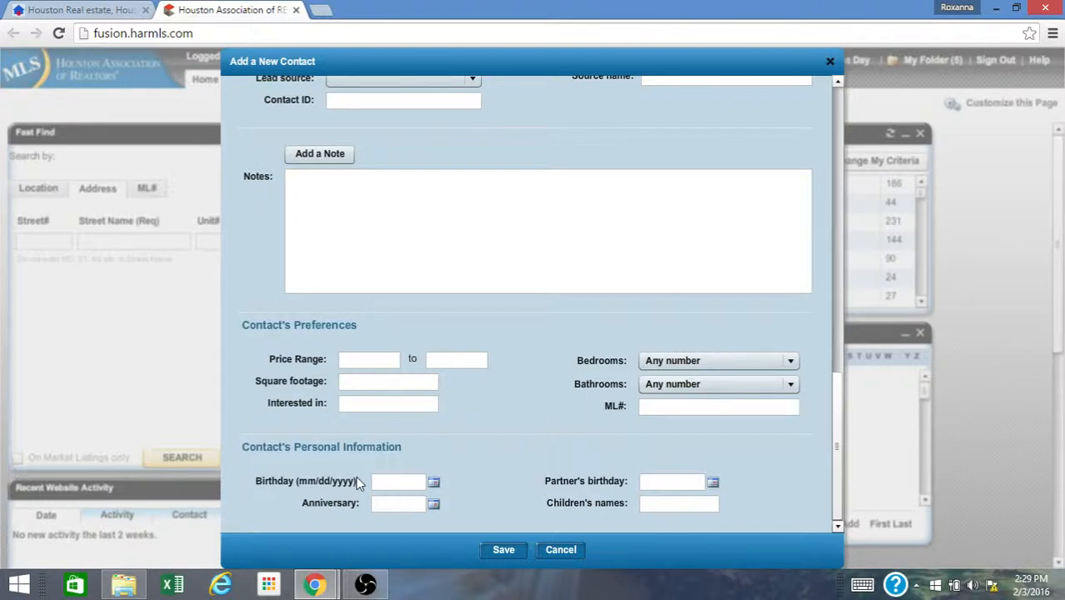
click(502, 550)
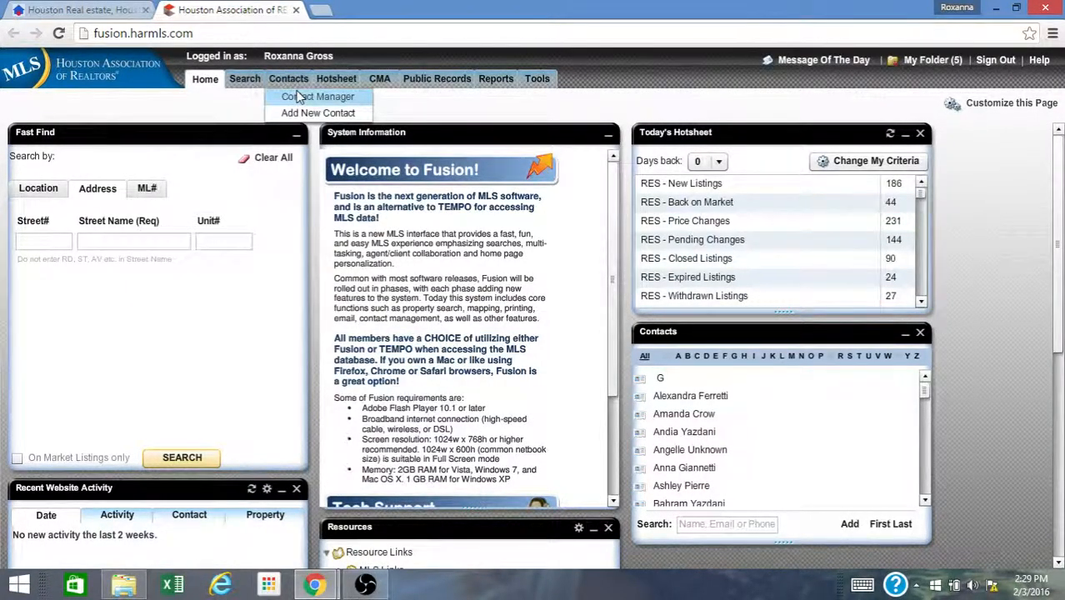
- Open the new contact's details in Contact Manager, view its contact website, and close that tab
click(298, 96)
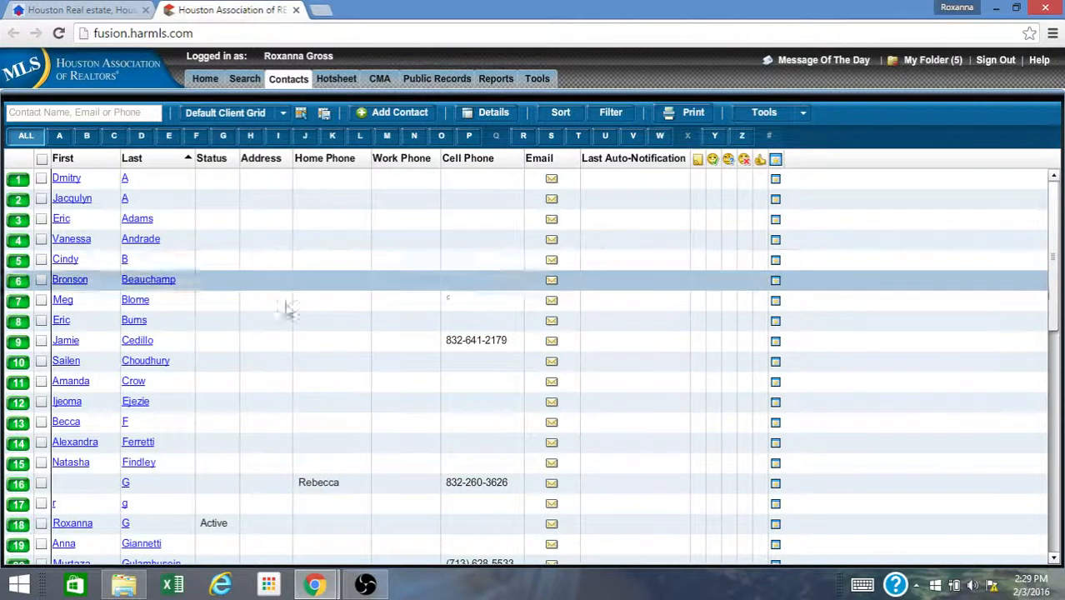
click(58, 530)
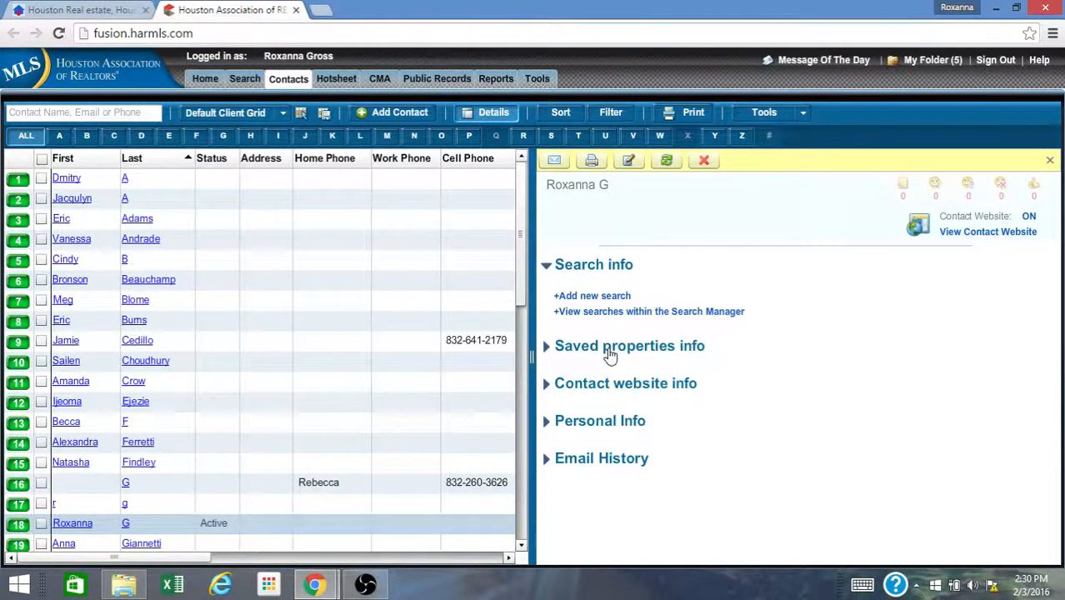
click(1006, 233)
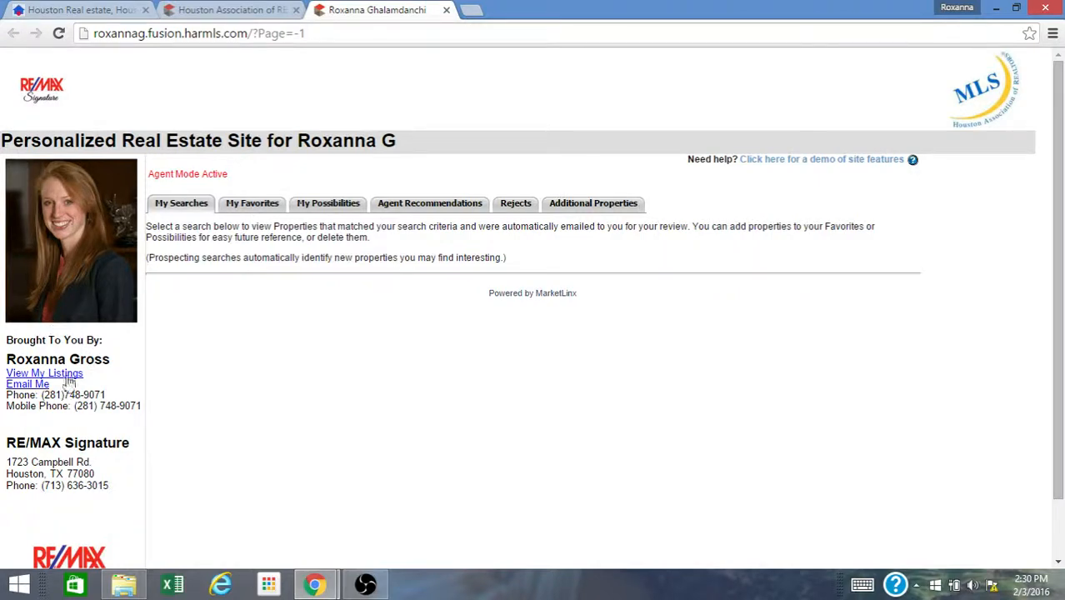
click(446, 11)
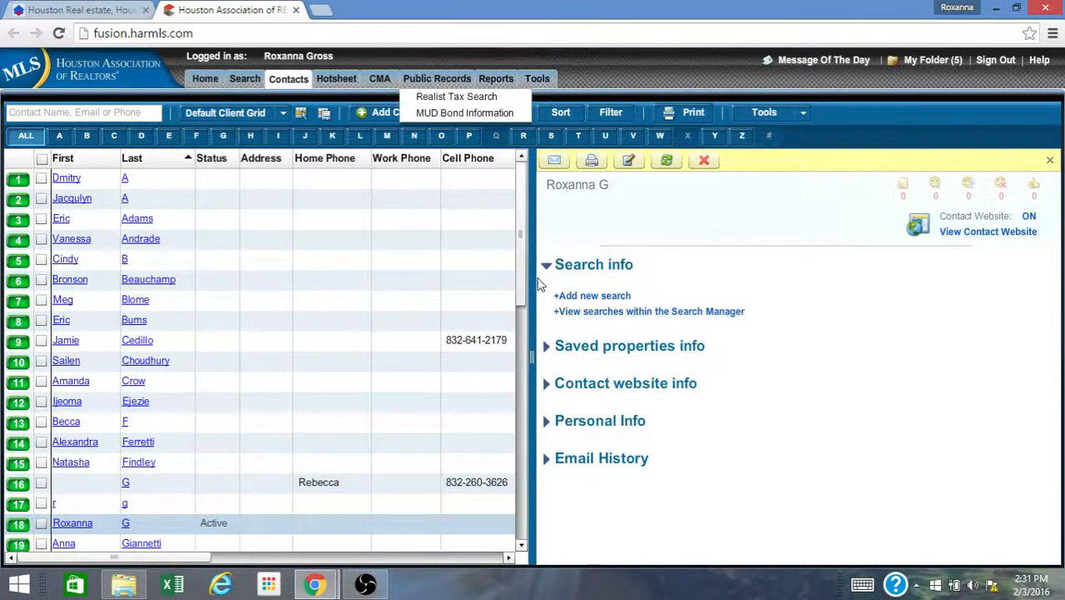
- Add a new Single-Family search for the contact
drag(533, 277, 319, 261)
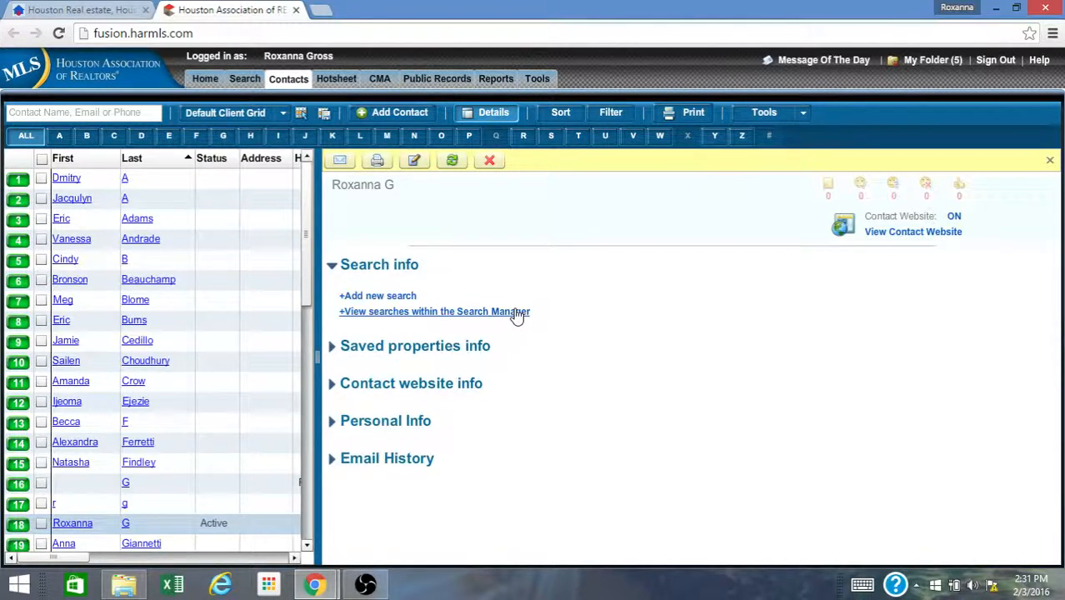
click(404, 298)
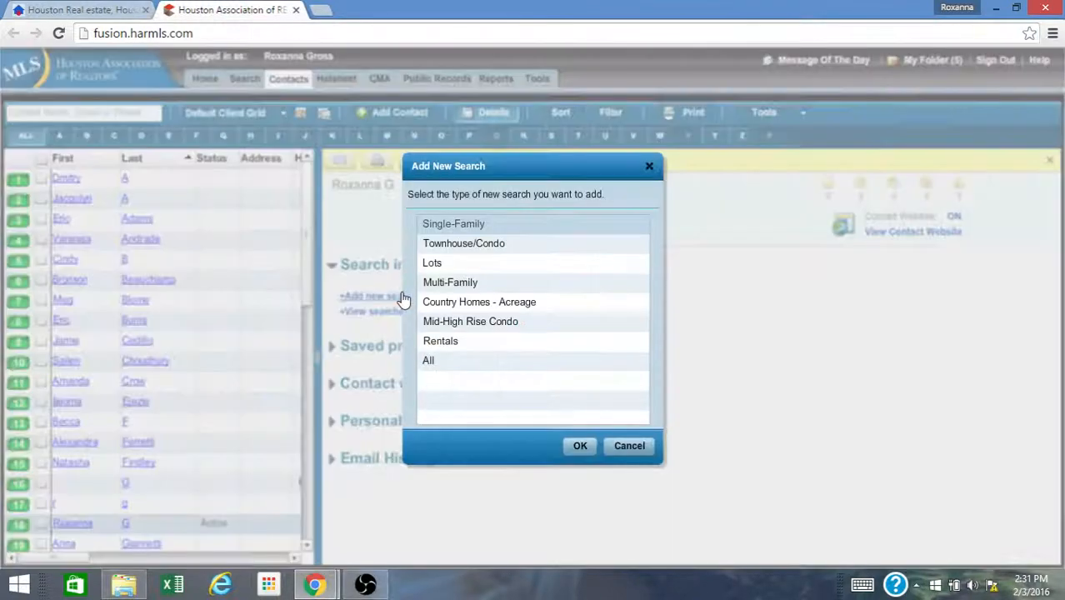
click(484, 225)
click(576, 446)
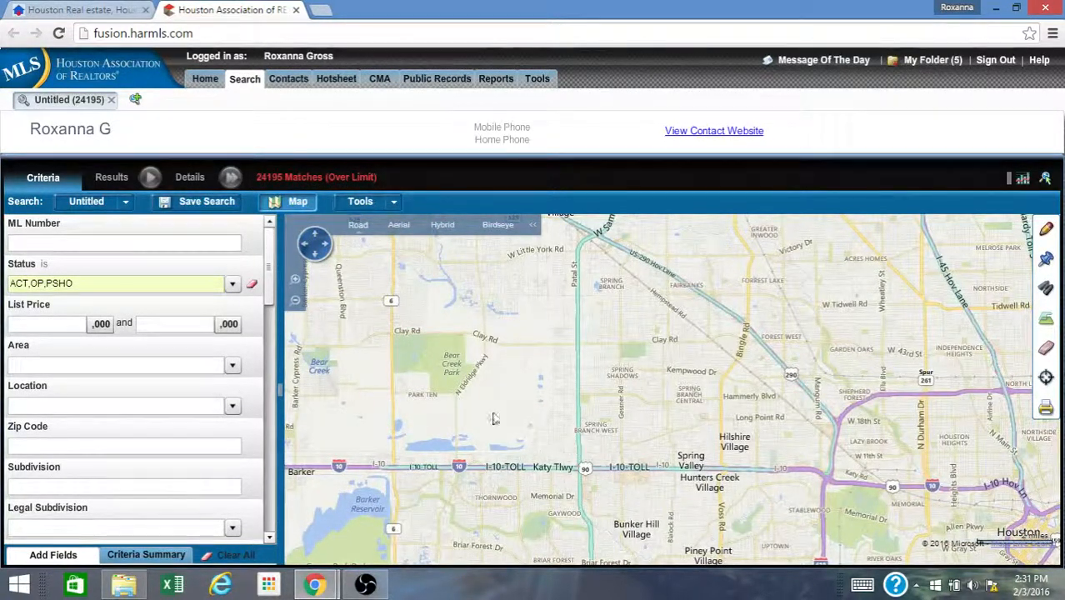
- Limit the Status criterion to Active listings only by deselecting Option Pending and Pending Continue to Show
click(232, 284)
click(200, 341)
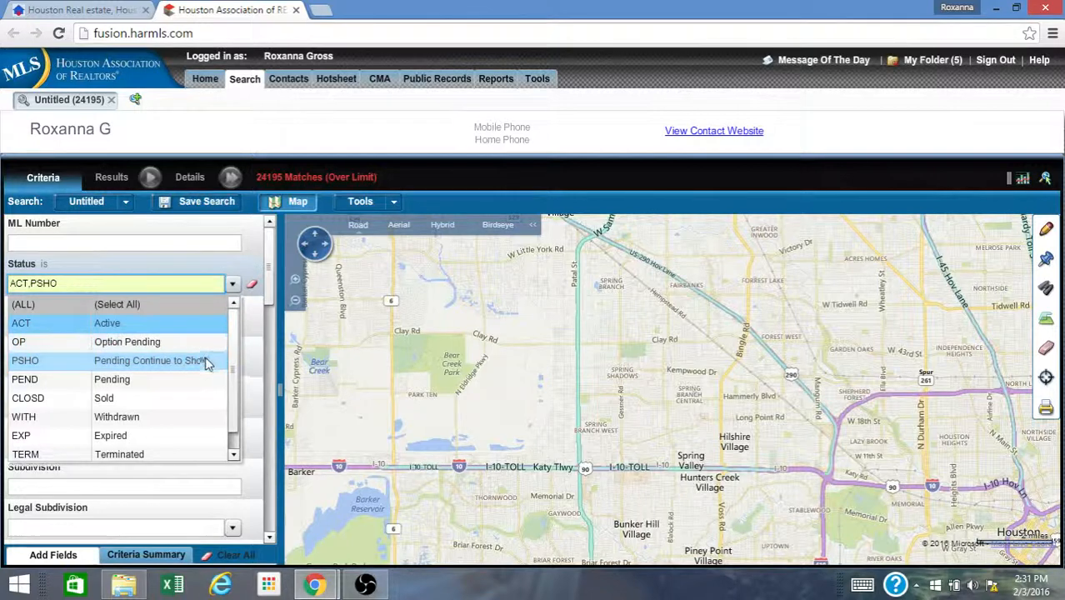
click(206, 361)
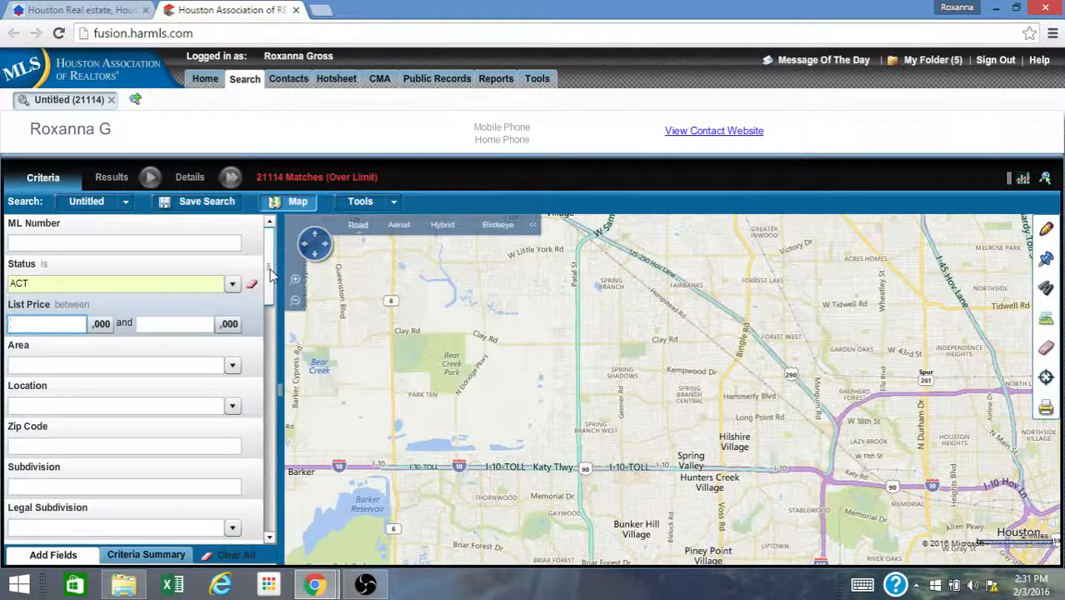
- Set the Zip Code criterion to 77080
click(198, 442)
text(770)
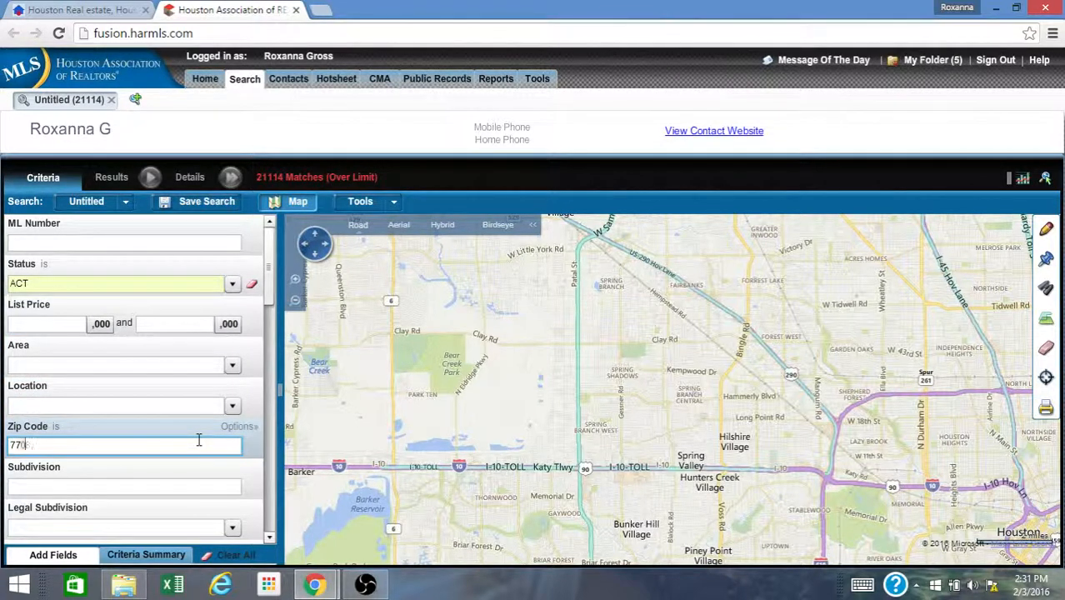
text(80)
key(Tab)
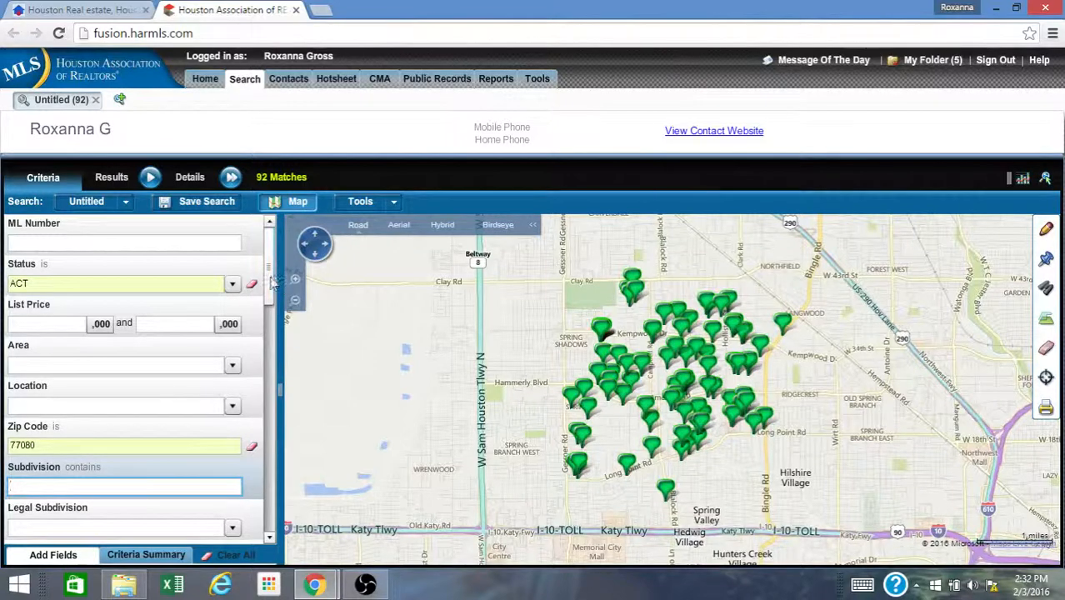
- Set the List Price range between 300,000 and 500,000
click(64, 322)
text(3)
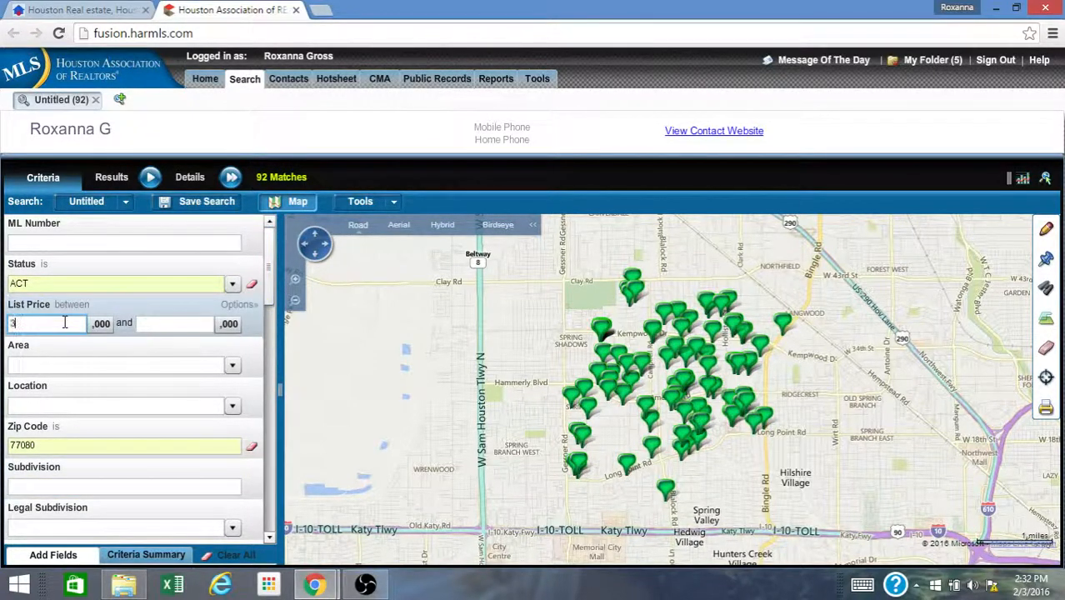
text(00)
key(Tab)
text(500)
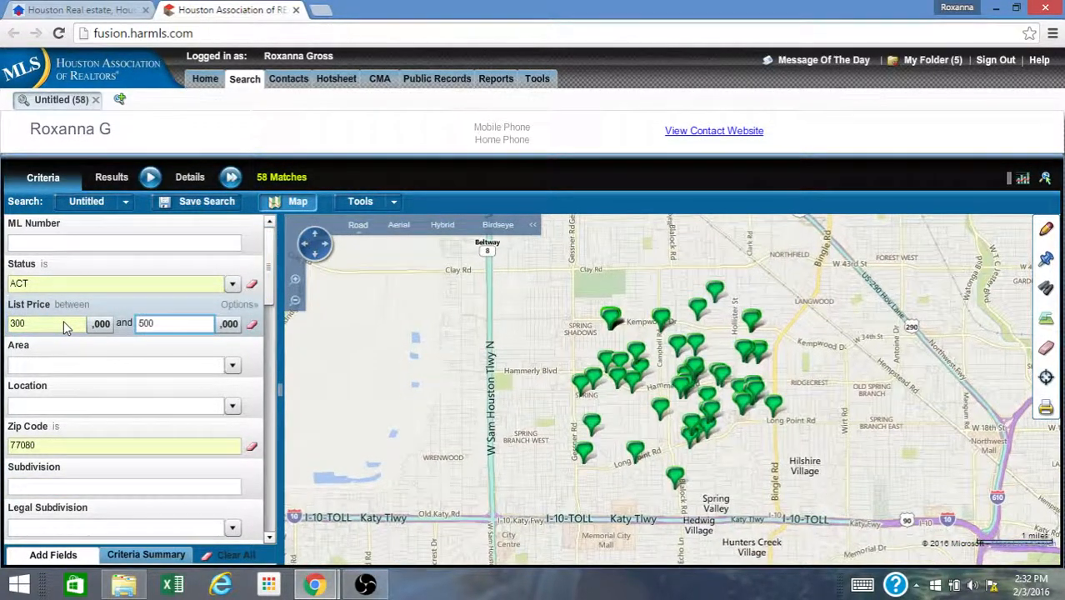
key(Tab)
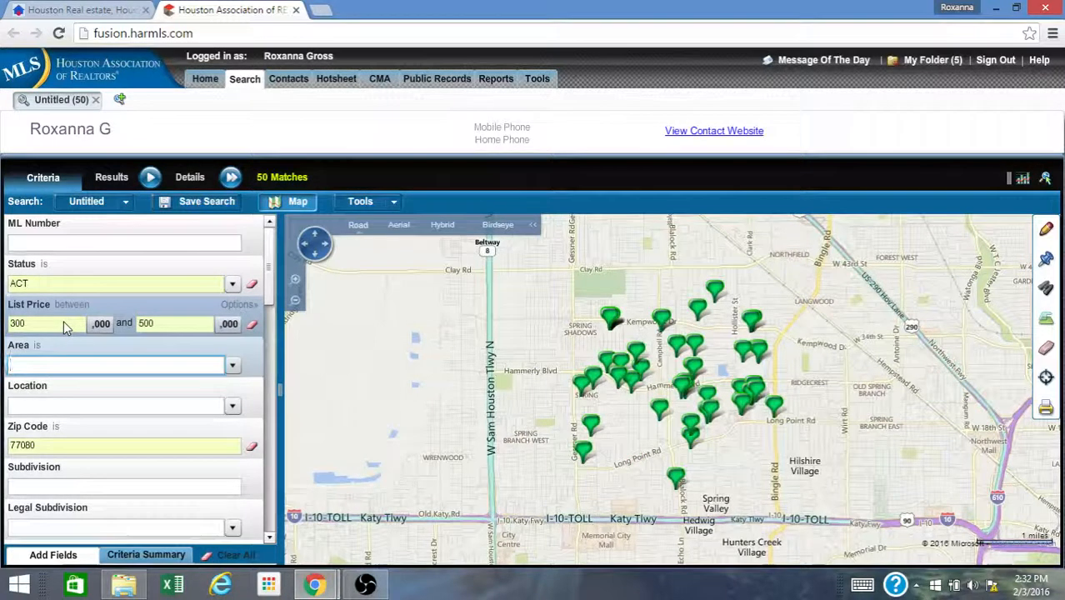
- Set the minimum Bedrooms - Number criterion to 4
drag(271, 281, 263, 357)
click(86, 449)
text(4)
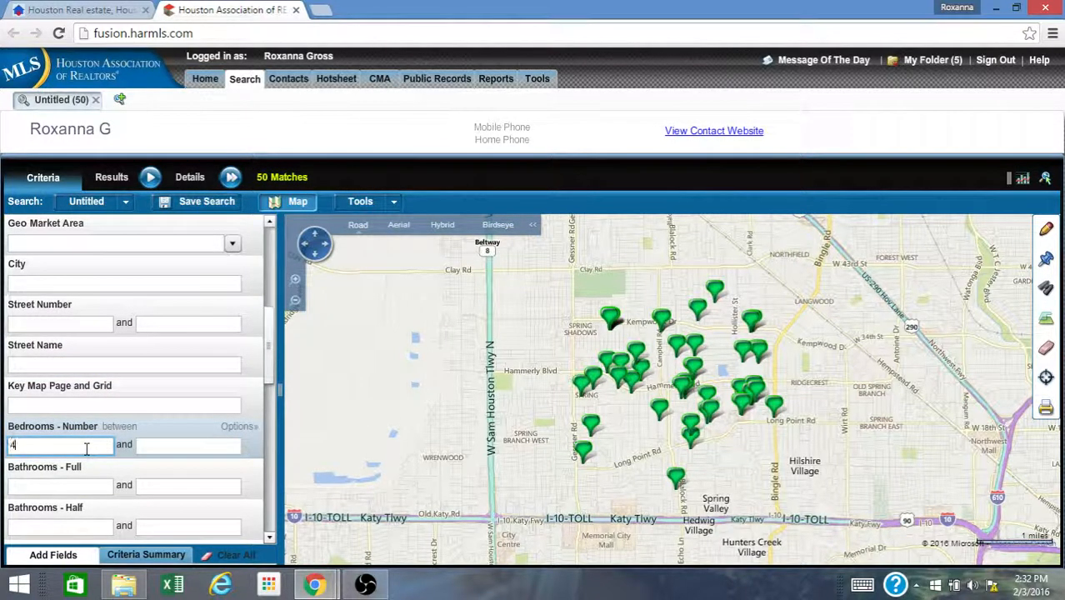
key(Tab)
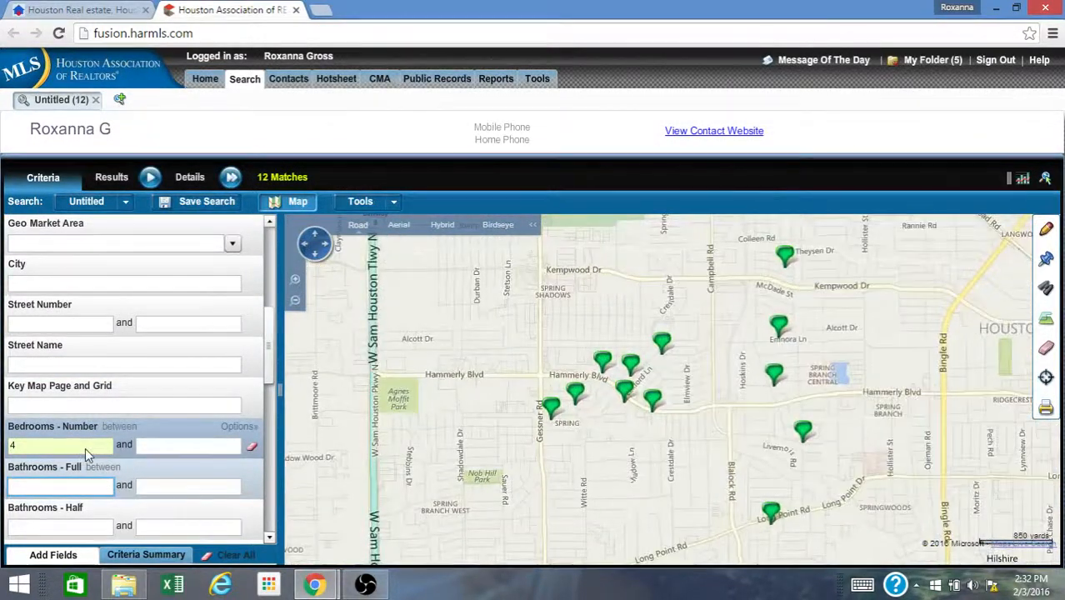
- Save the search and name it 4BD-77080 Spring Branch <$500K
click(269, 364)
drag(269, 364, 269, 243)
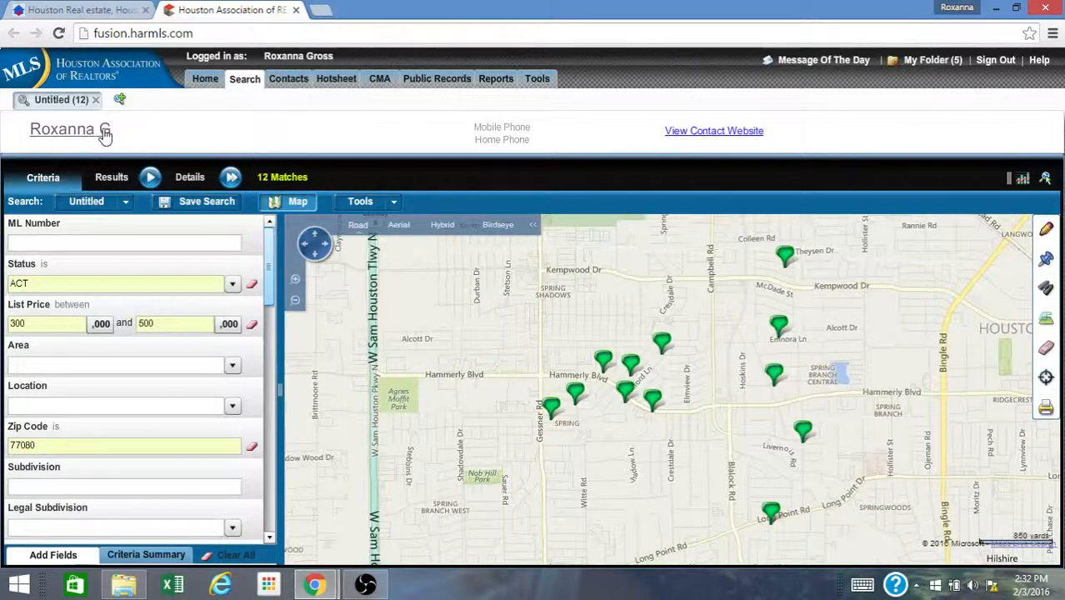
click(206, 202)
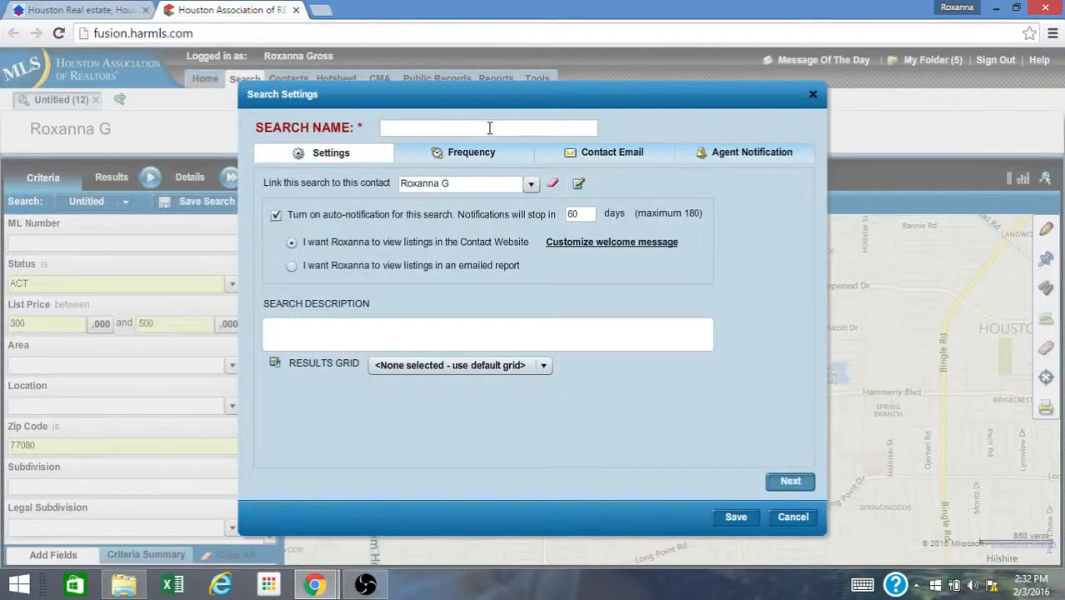
click(489, 127)
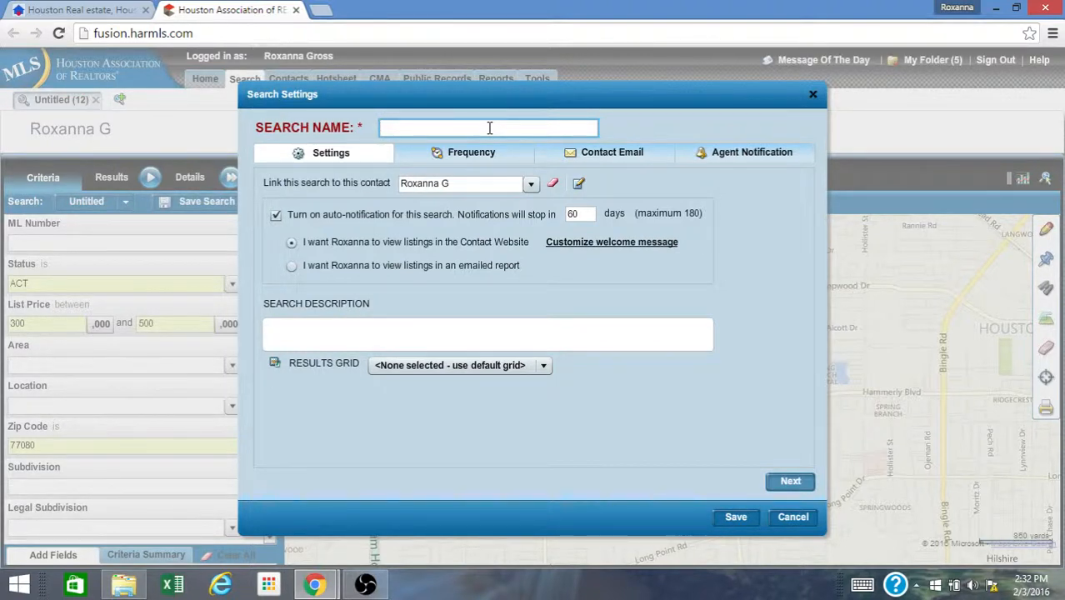
text(4BD-77080 Spring Branch)
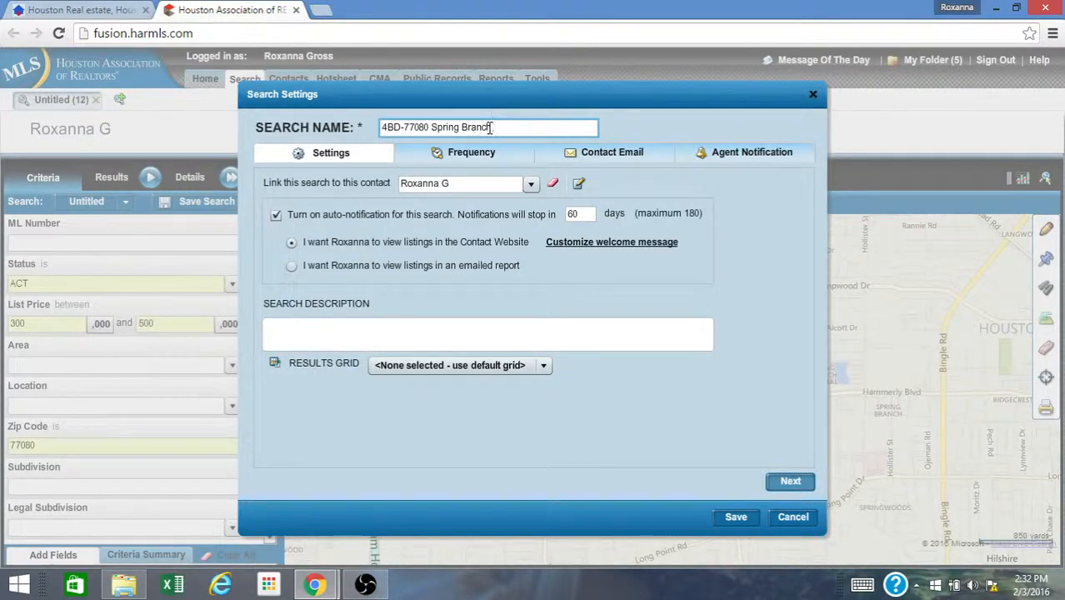
text( < $500)
text(/)
key(BackSpace)
text(K)
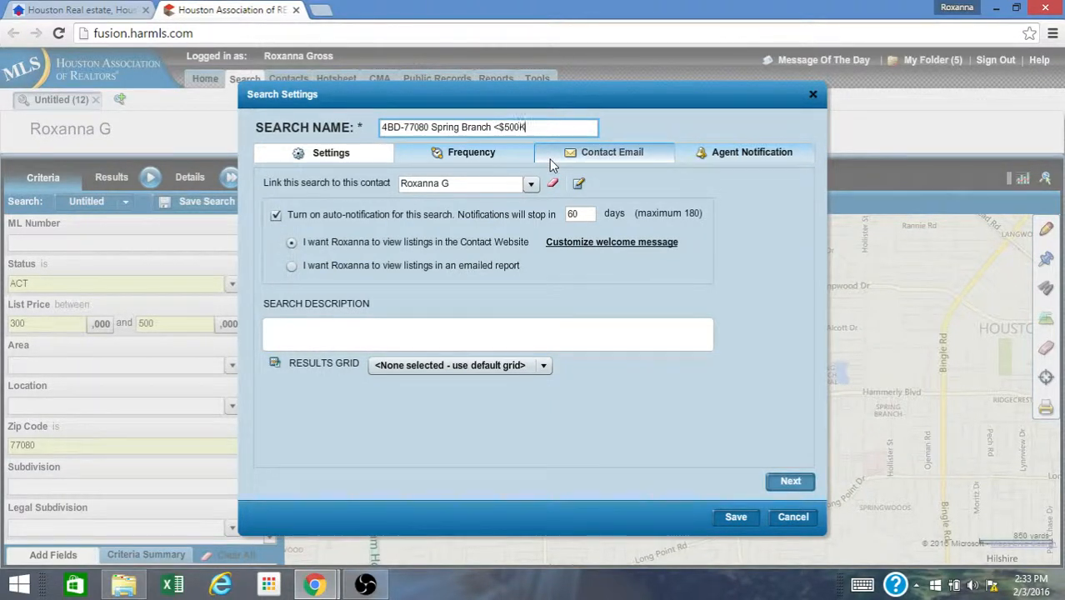
- Enter the search description $300K-$500K, 77080, Active Status
click(449, 324)
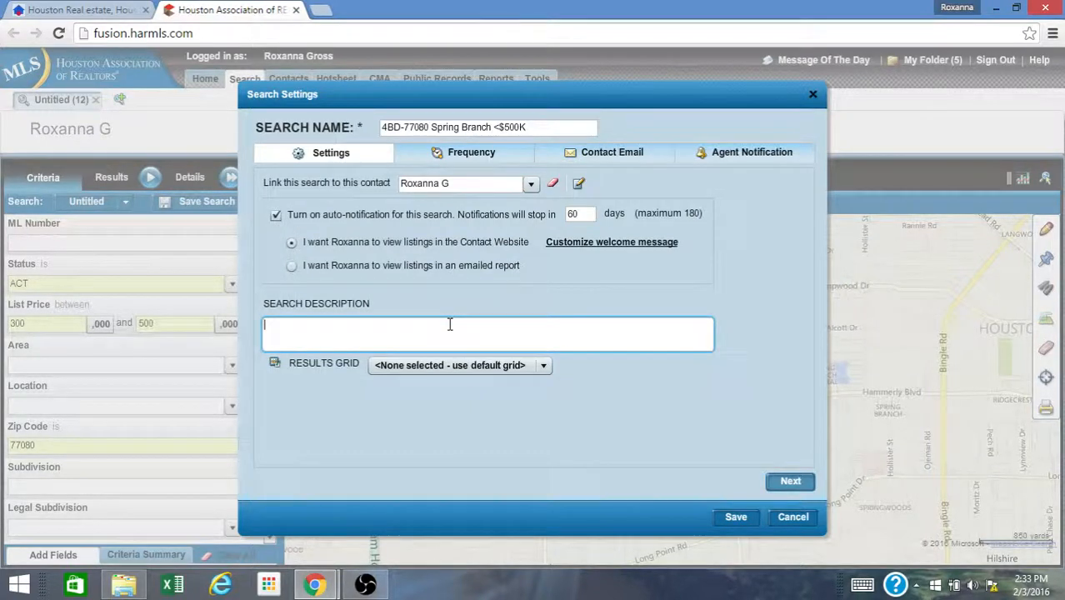
text($300-)
key(BackSpace)
text(K-$500K, 77080, )
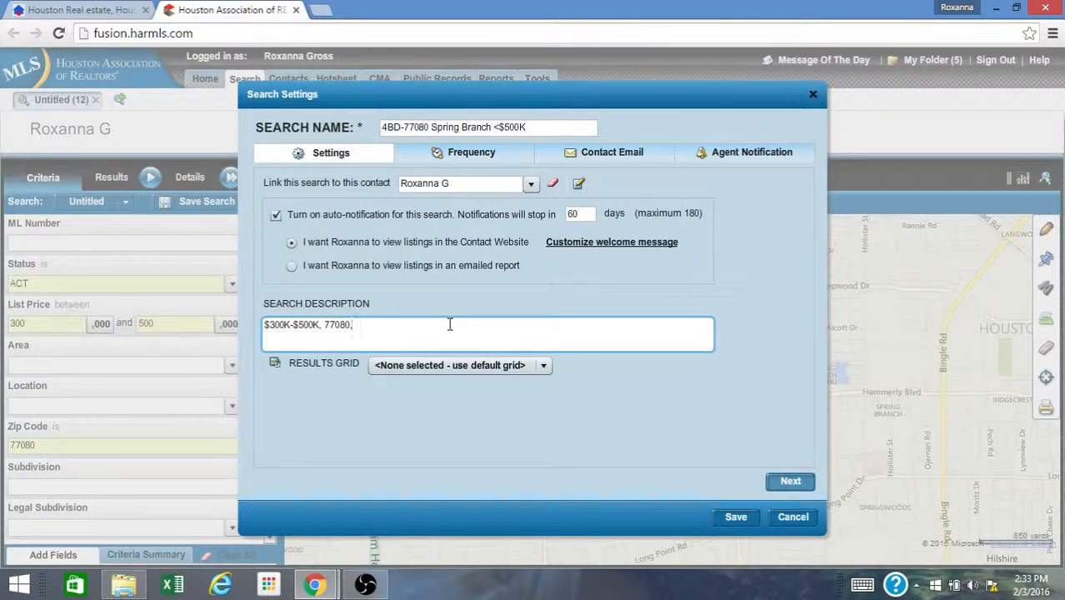
text(Active Status)
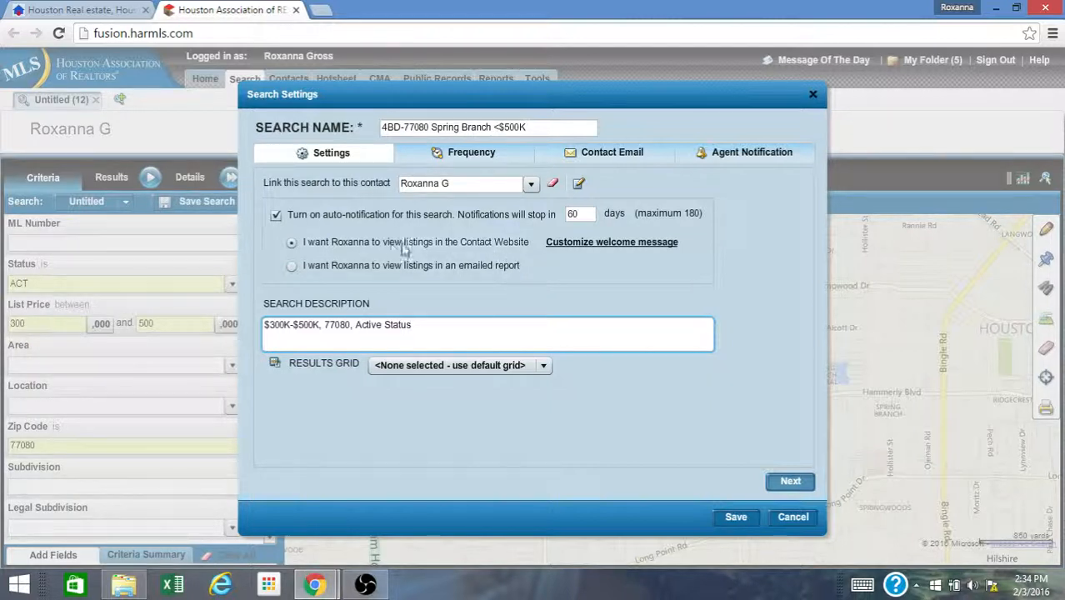
- Set auto-notifications to stop in 120 days and change the notification frequency to Daily
drag(590, 218, 567, 214)
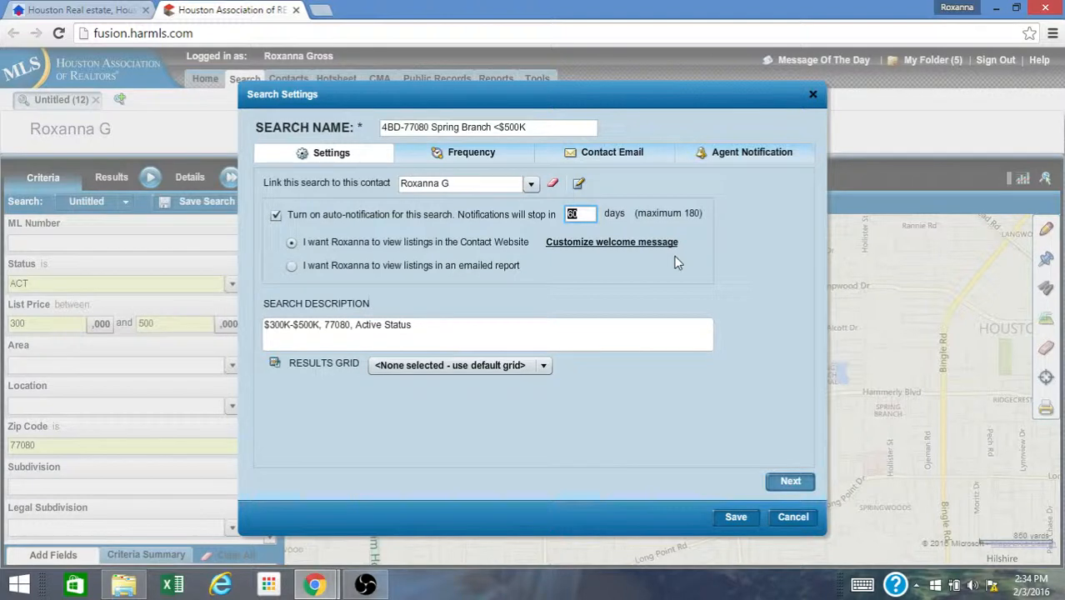
text(120)
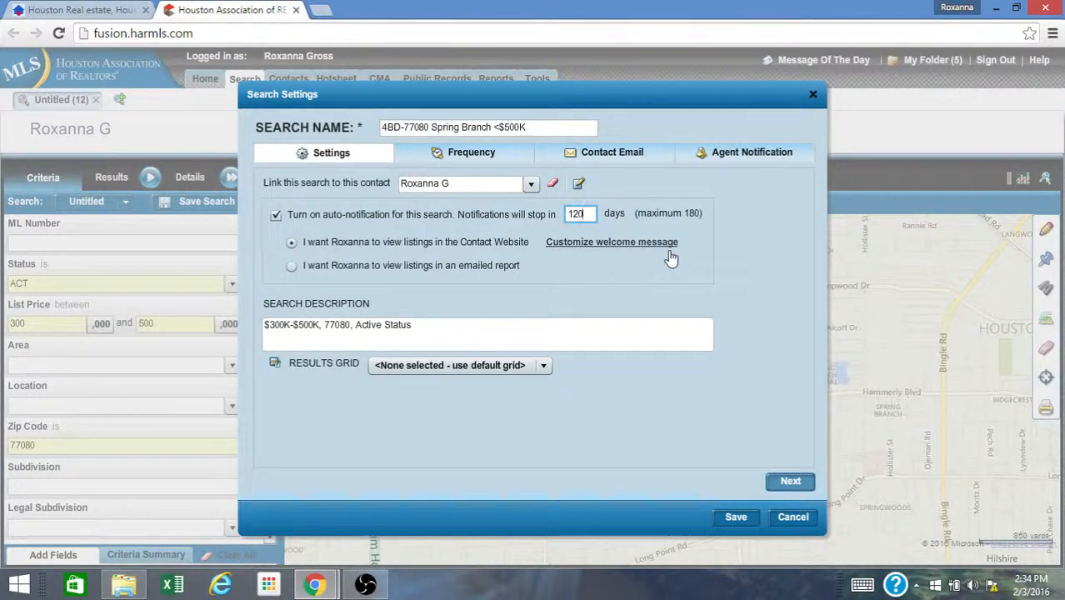
click(490, 156)
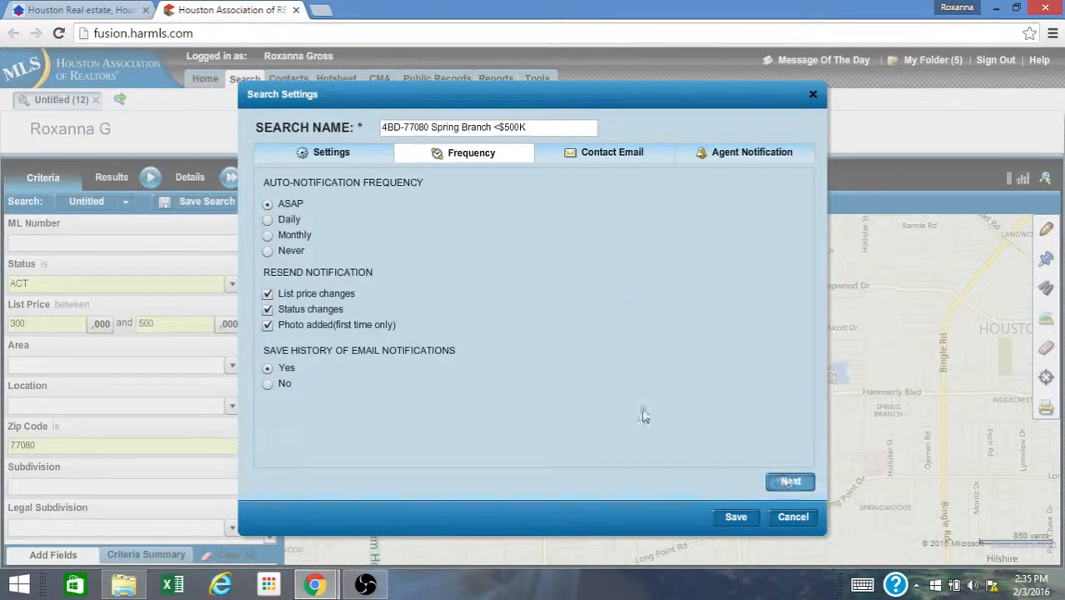
click(268, 220)
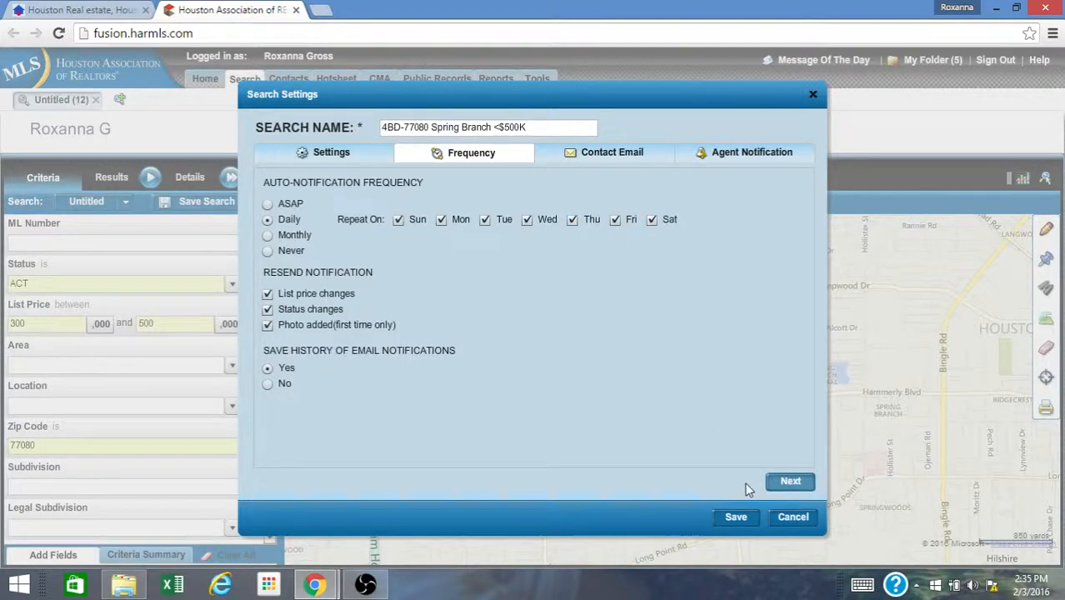
click(774, 484)
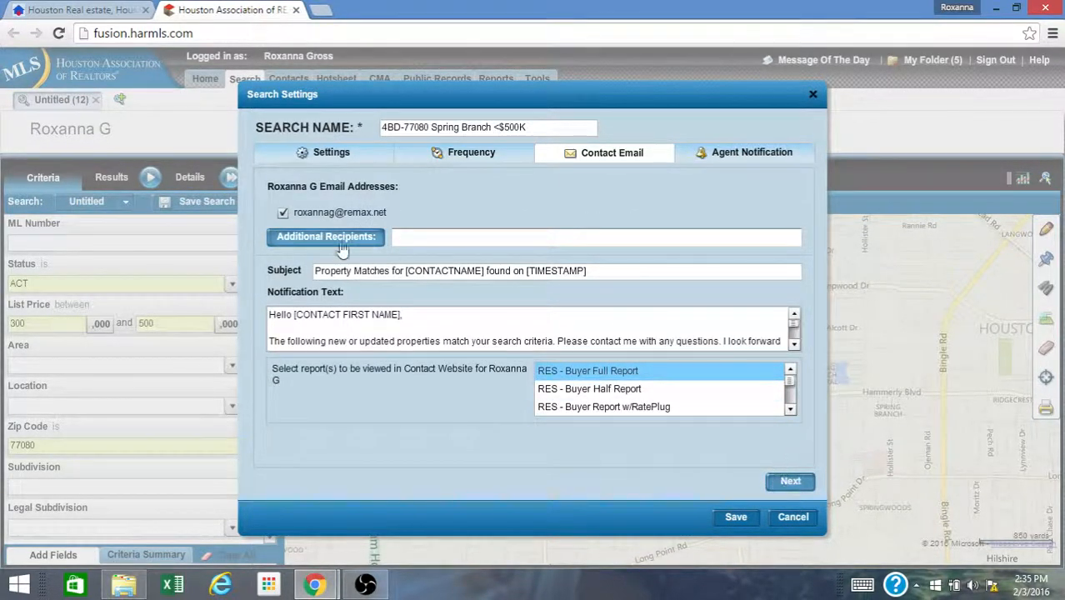
- Set the contact email subject to 'Spring Branch Homes - <contact's name> - Update on Properties'
click(283, 213)
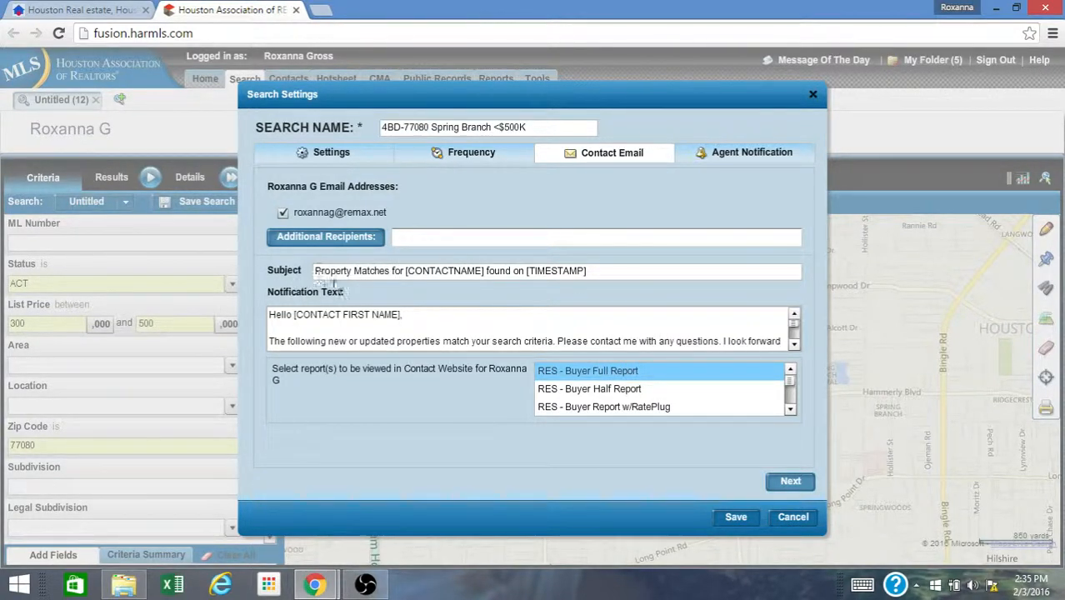
triple_click(633, 274)
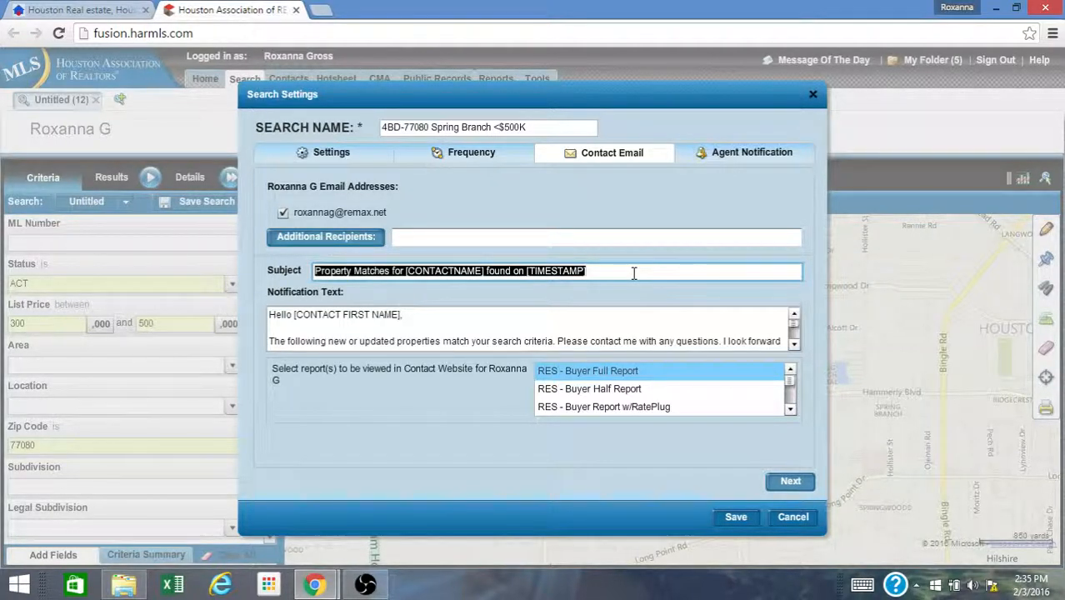
text(Spring Branch Homes -)
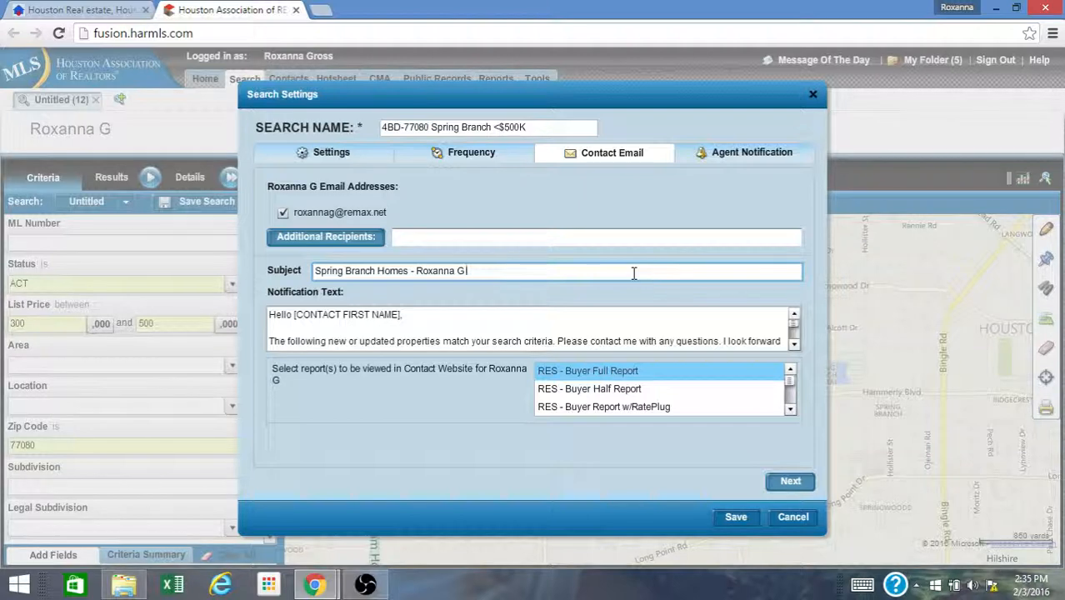
text(Roxanna G - Update on Proepr)
text(ties)
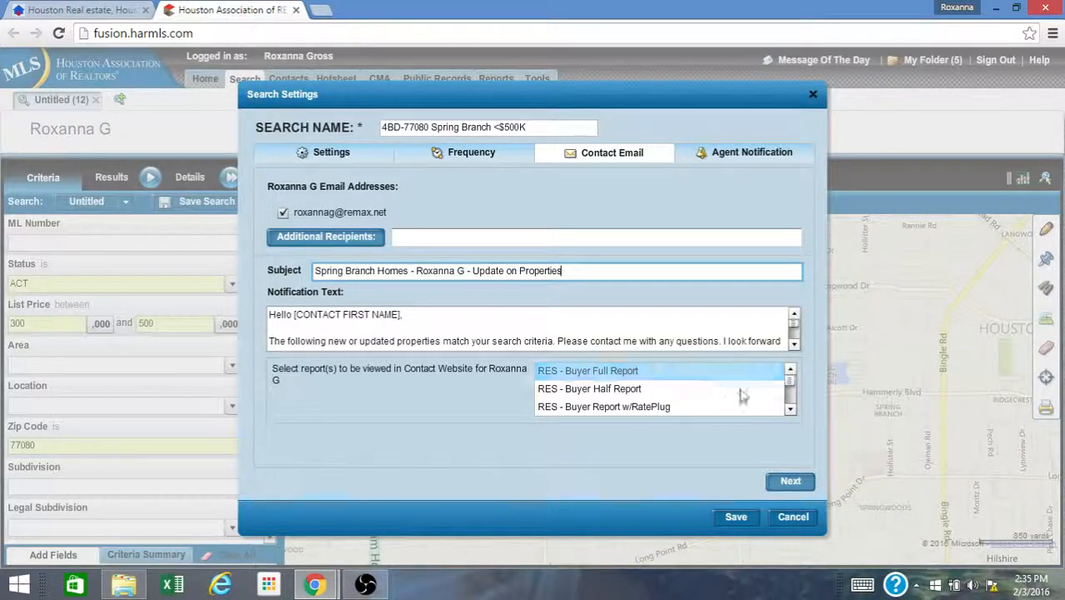
- Select the RES - Gallery Photo Report for the contact website and save the search settings
click(790, 410)
click(790, 410)
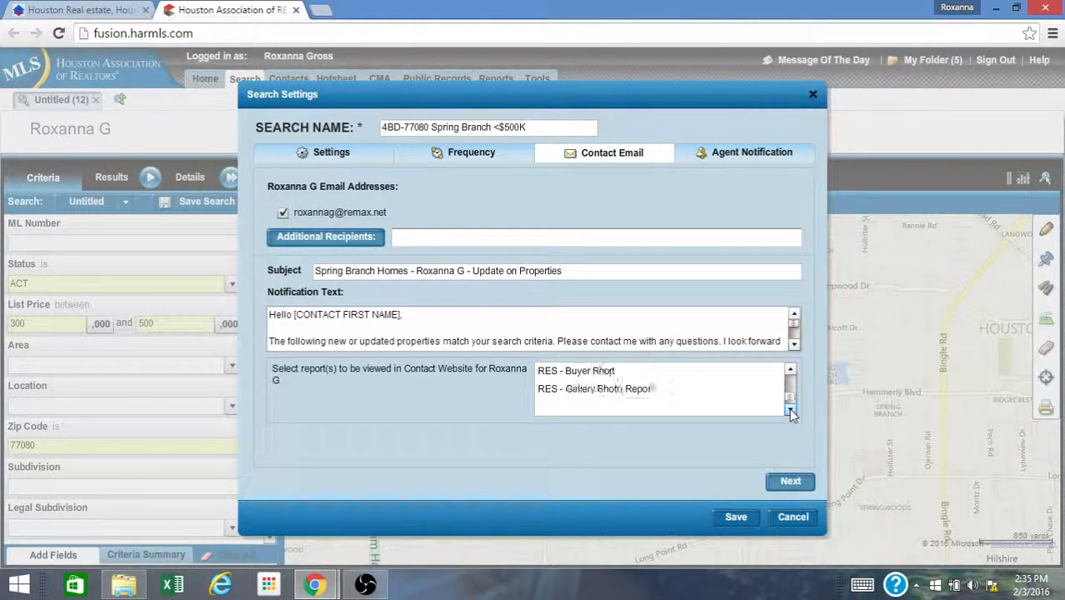
click(662, 396)
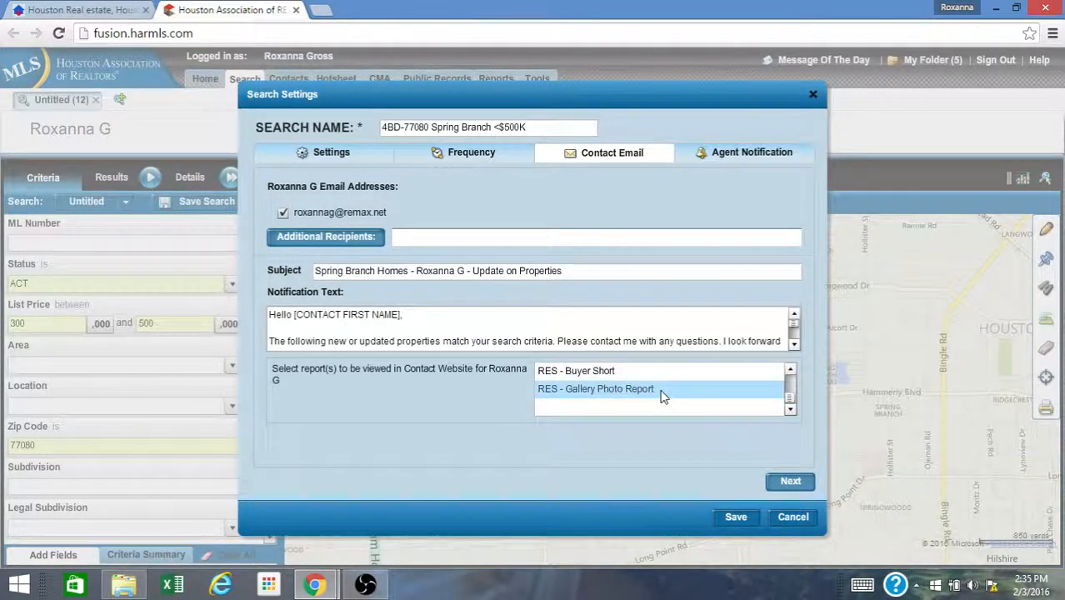
click(789, 481)
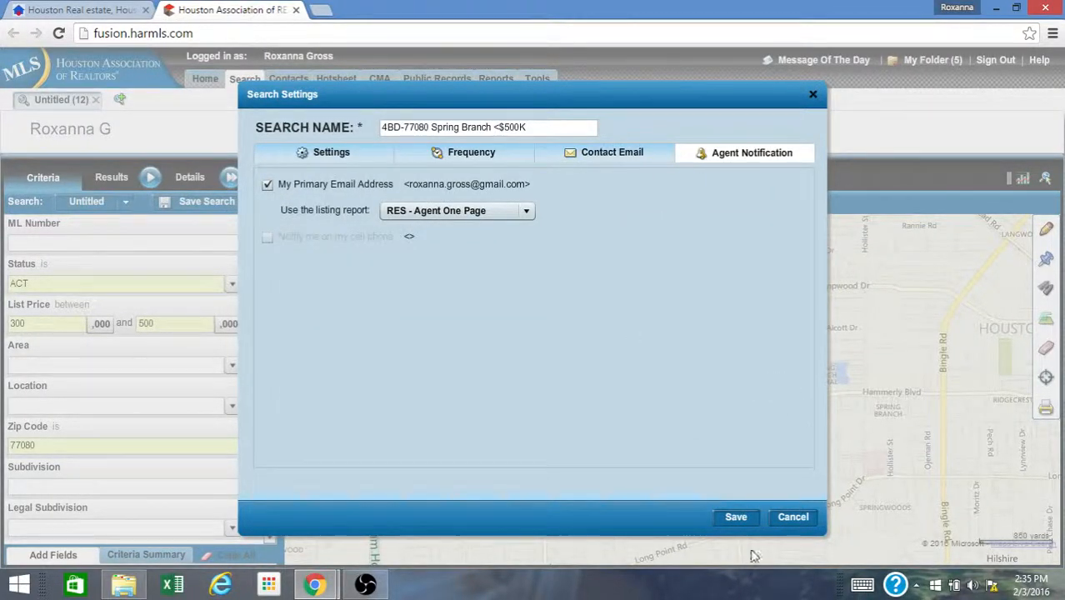
click(738, 518)
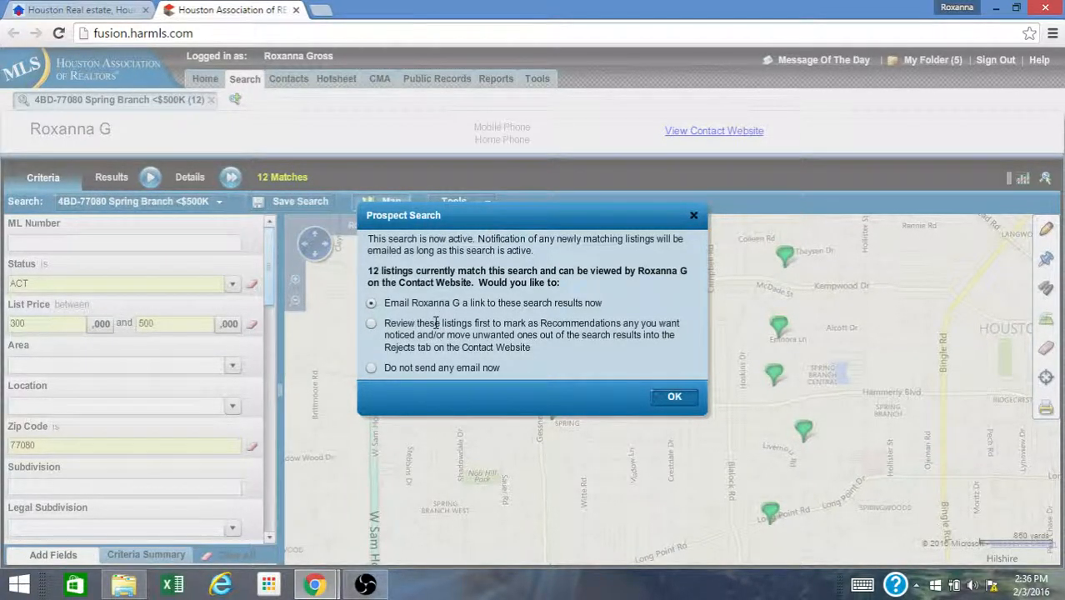
- Confirm the prospect search notification choice and close the listings review window
click(671, 398)
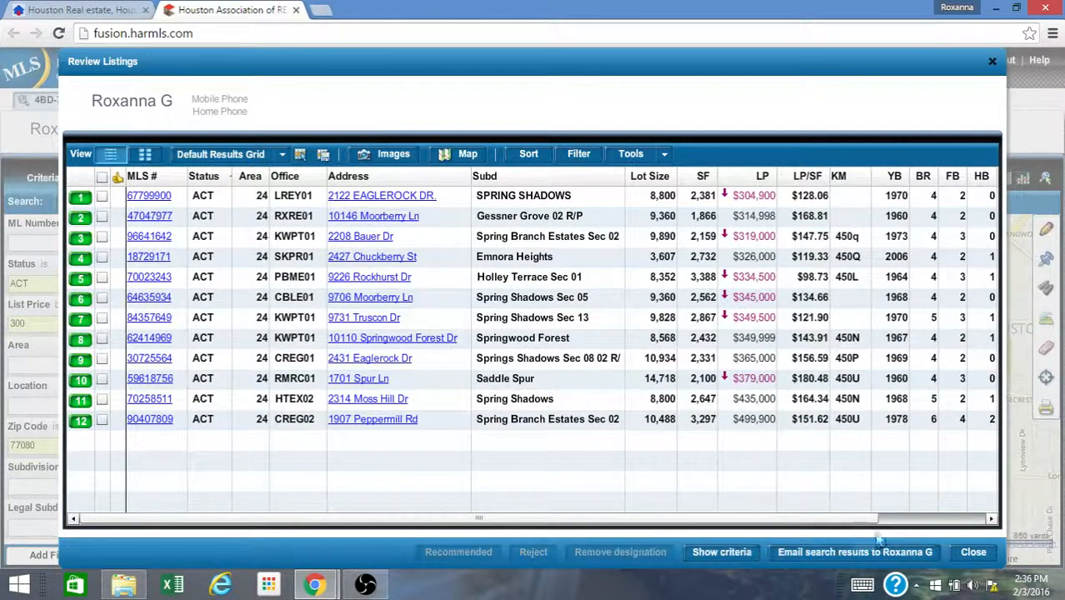
click(973, 552)
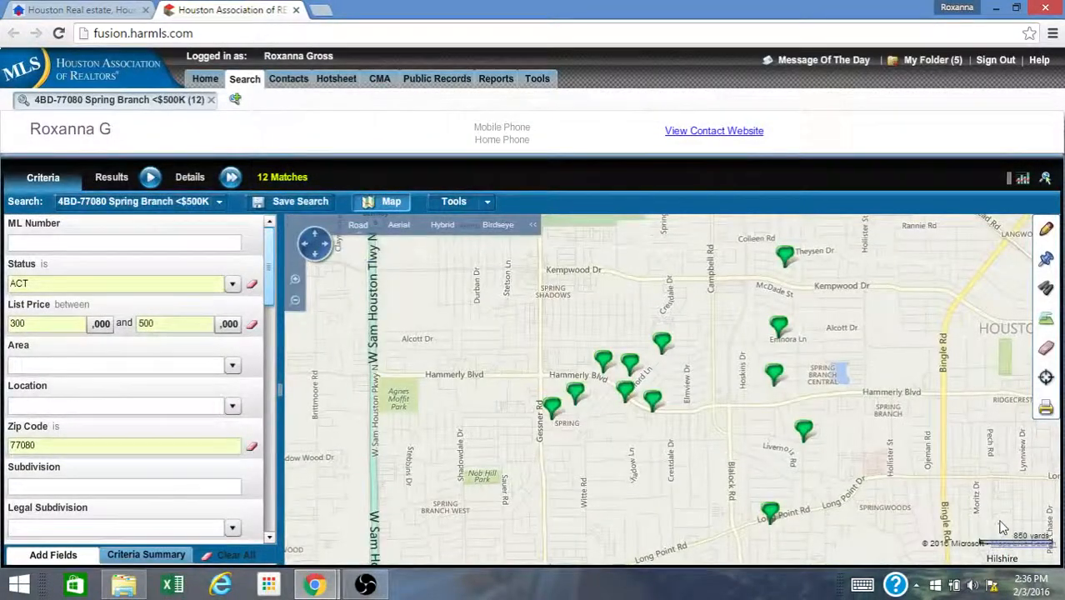
- Open the contact's personalized website and browse the properties matched by the saved search
click(714, 131)
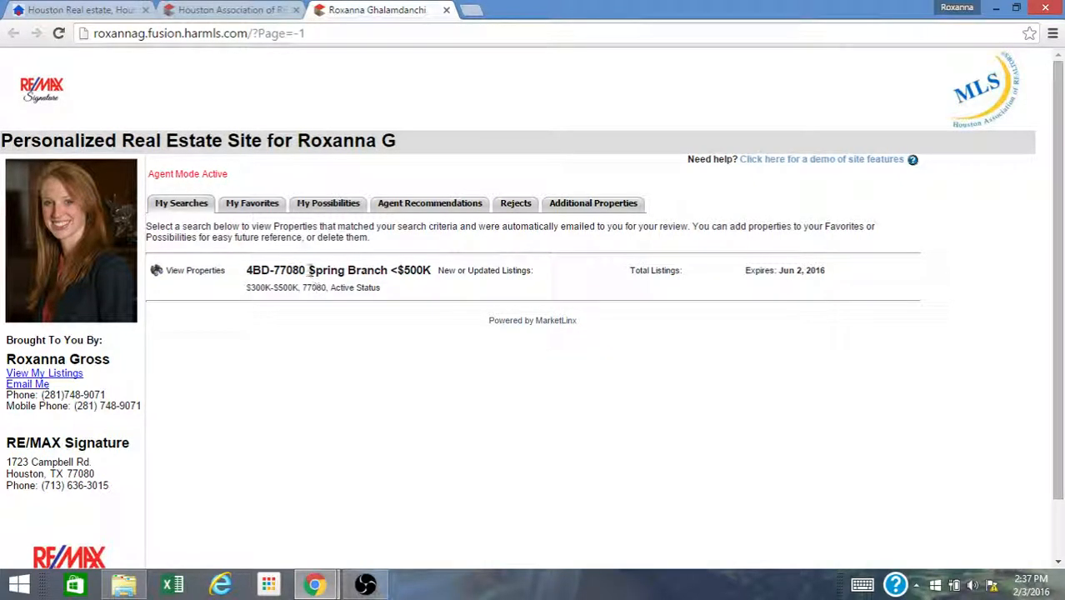
click(201, 273)
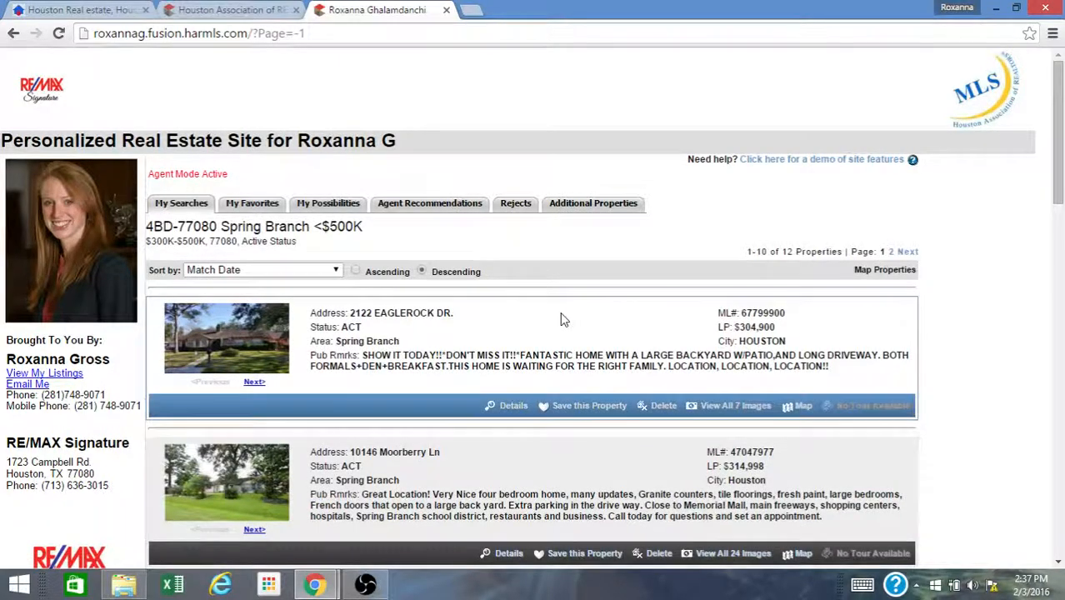
scroll(760, 313, down, 2)
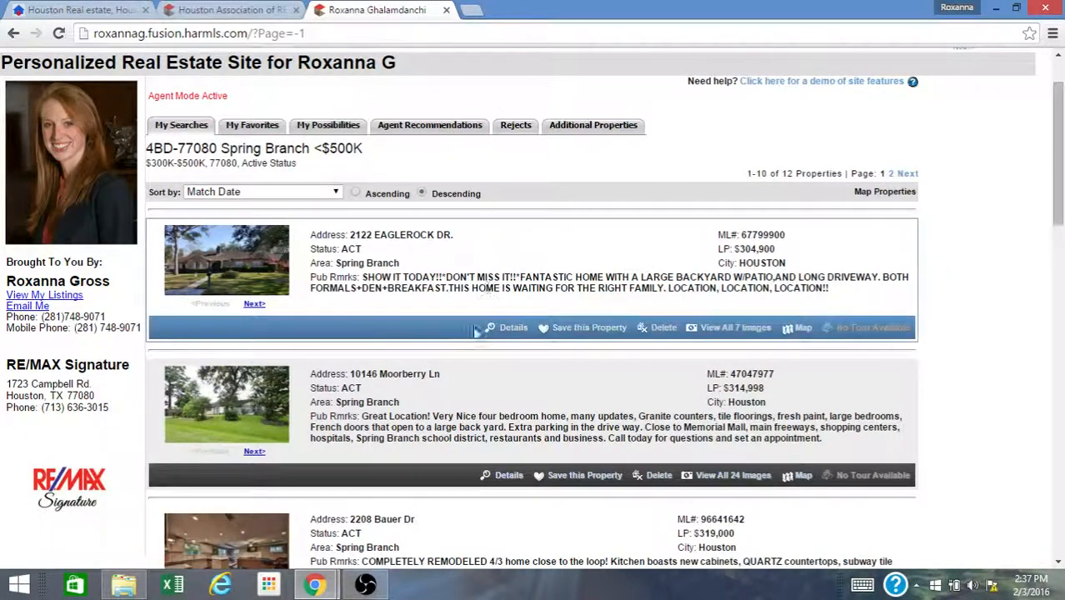
scroll(441, 346, down, 5)
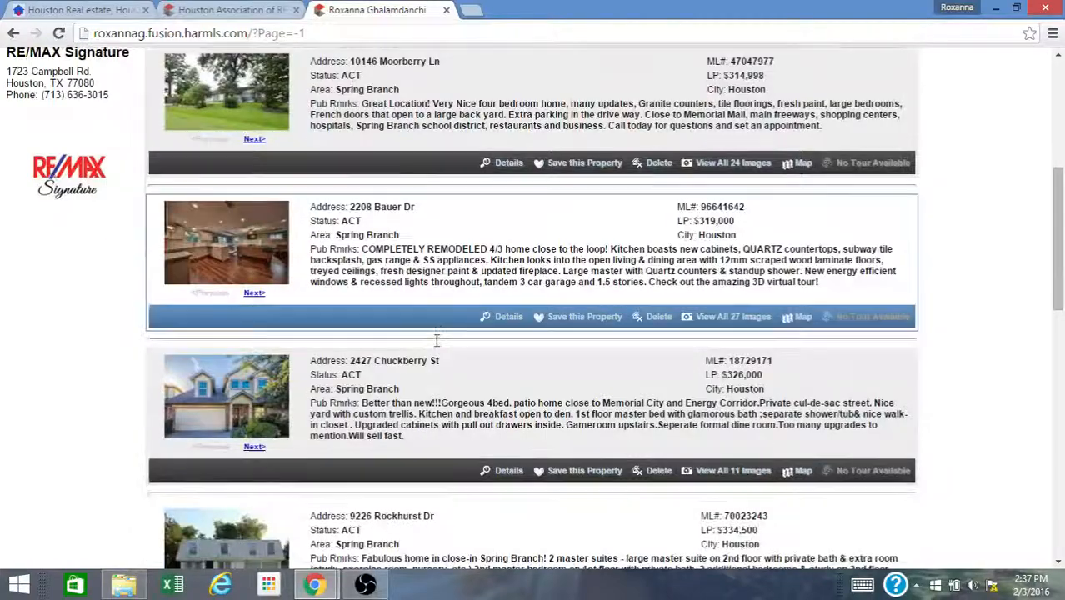
scroll(437, 344, down, 7)
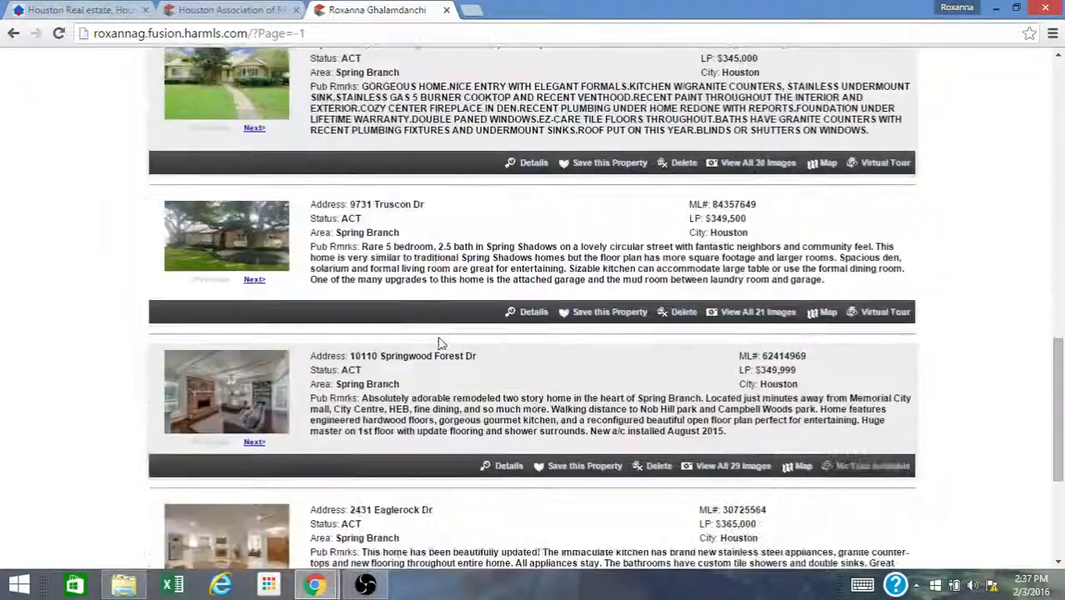
scroll(442, 389, down, 3)
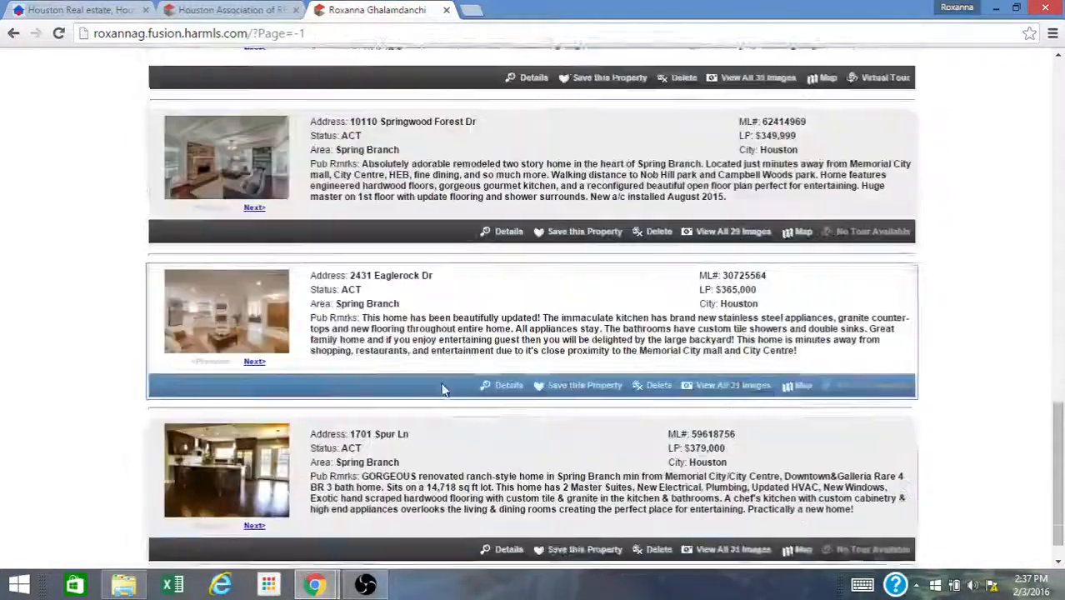
scroll(429, 373, up, 2)
scroll(428, 373, up, 15)
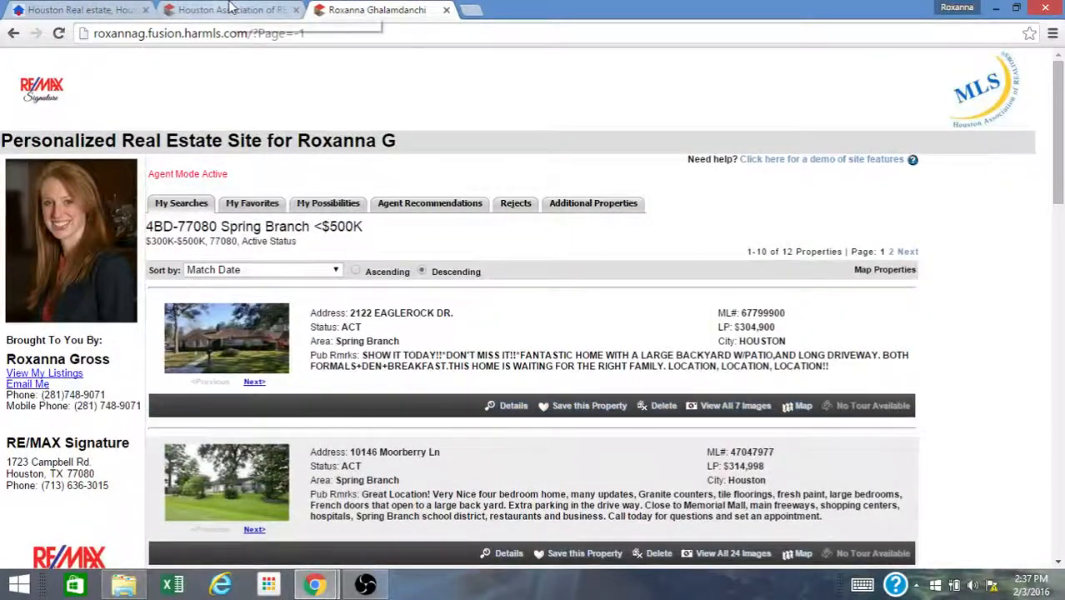
- Open the Contact Manager and expand the contact's search info
click(447, 10)
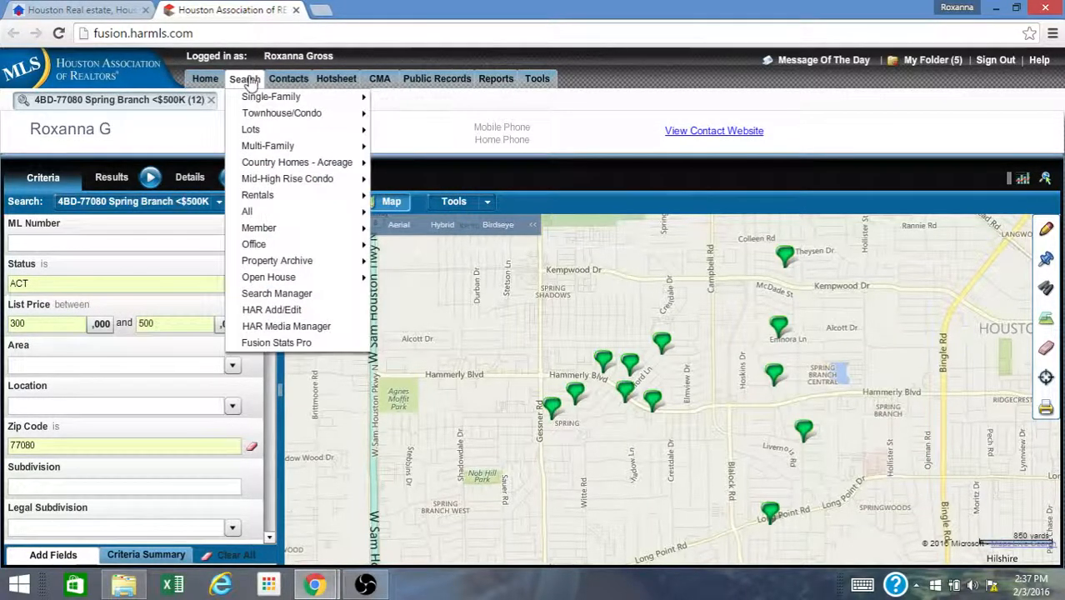
mouse_move(307, 83)
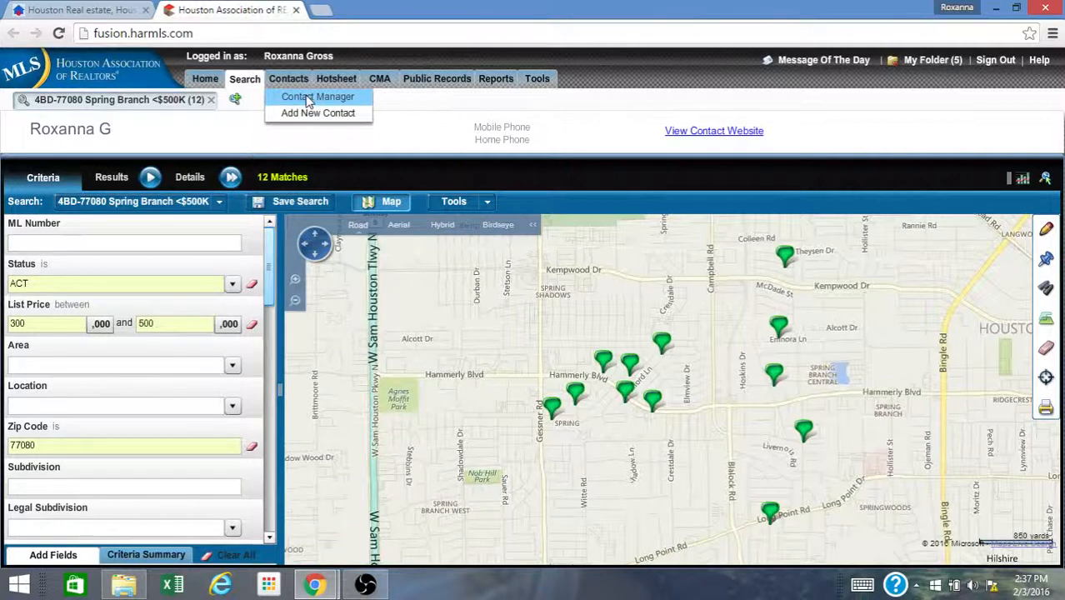
click(308, 99)
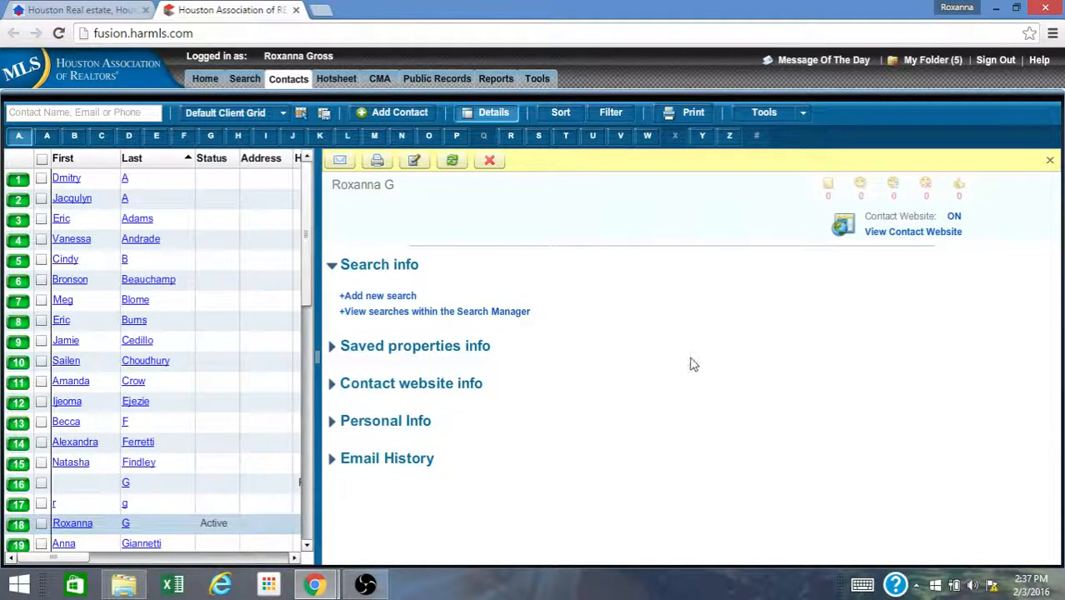
click(451, 160)
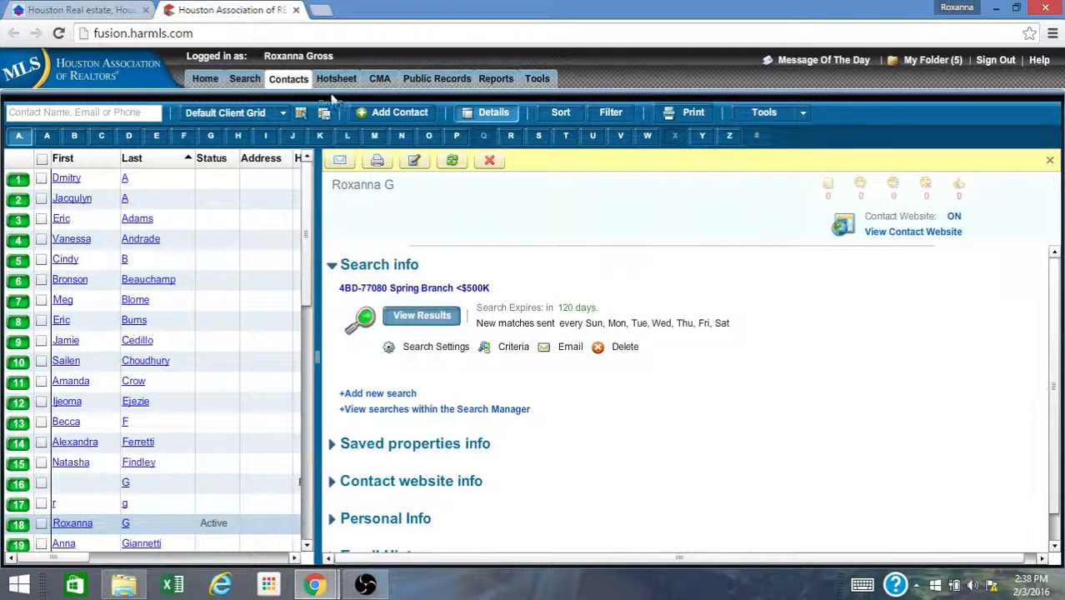
- Return to the saved search and raise the List Price maximum to 1000 thousand
mouse_move(288, 81)
mouse_move(247, 78)
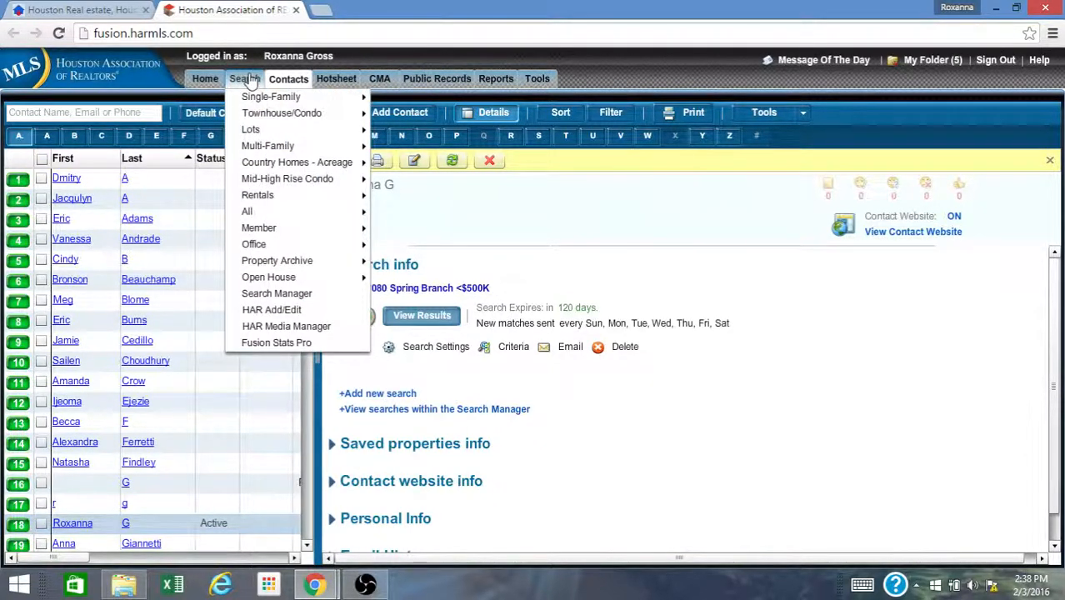
click(248, 78)
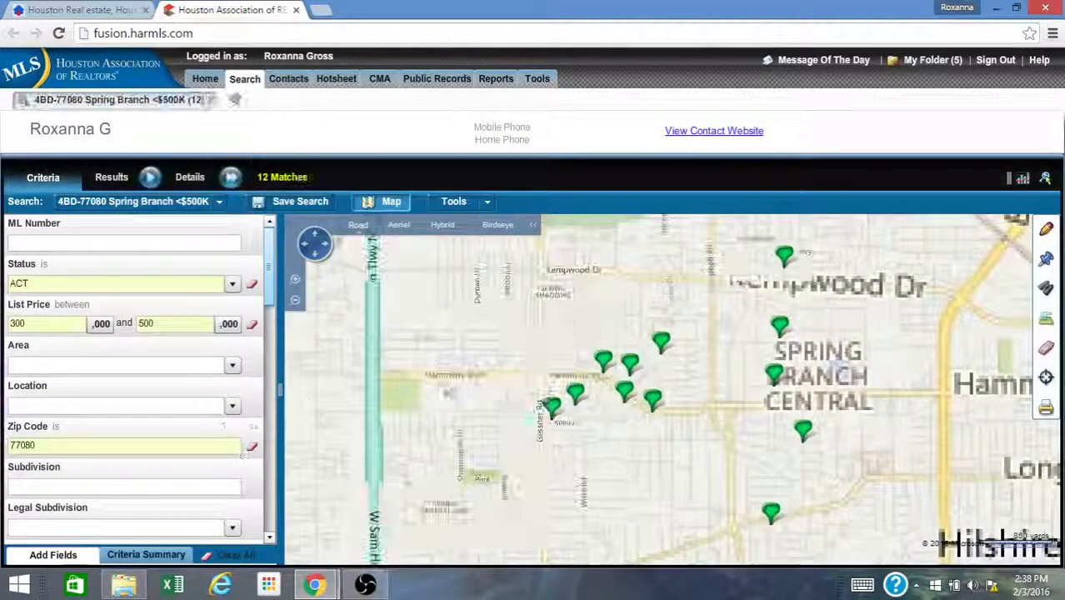
click(50, 325)
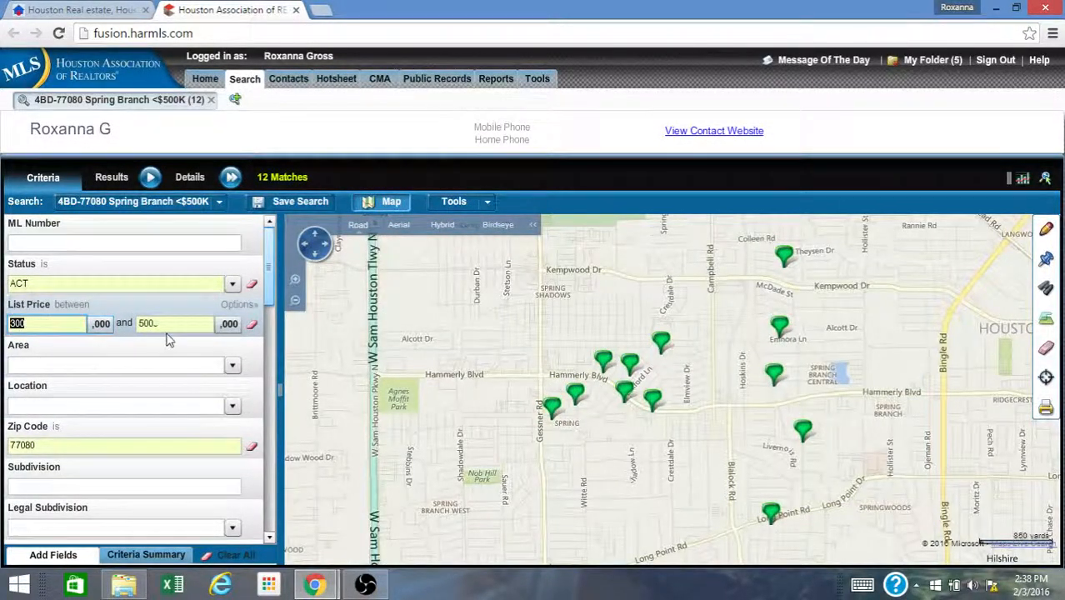
click(169, 325)
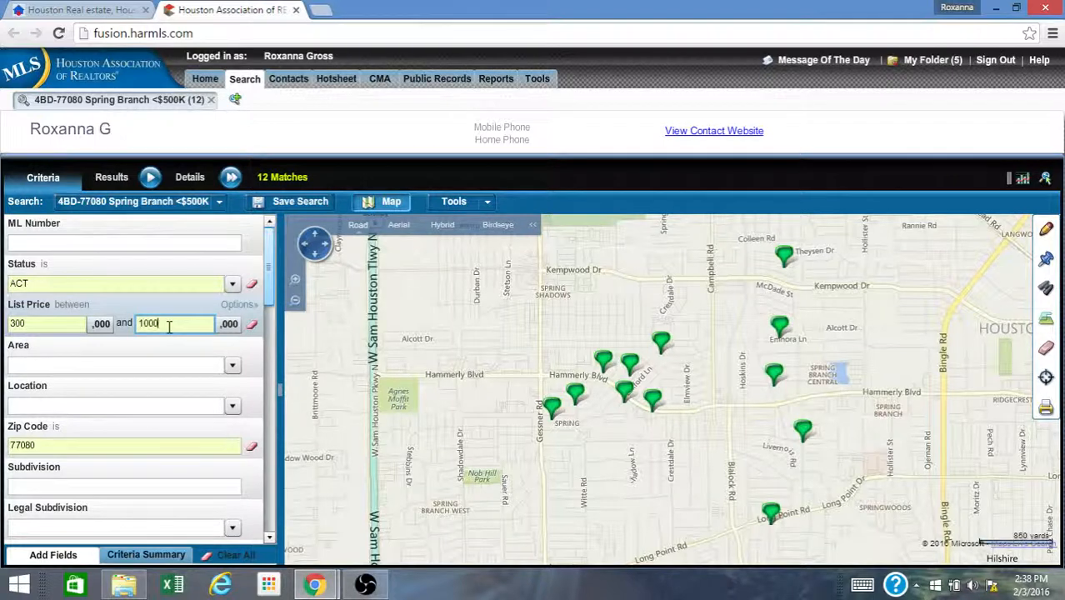
text(1000)
key(Tab)
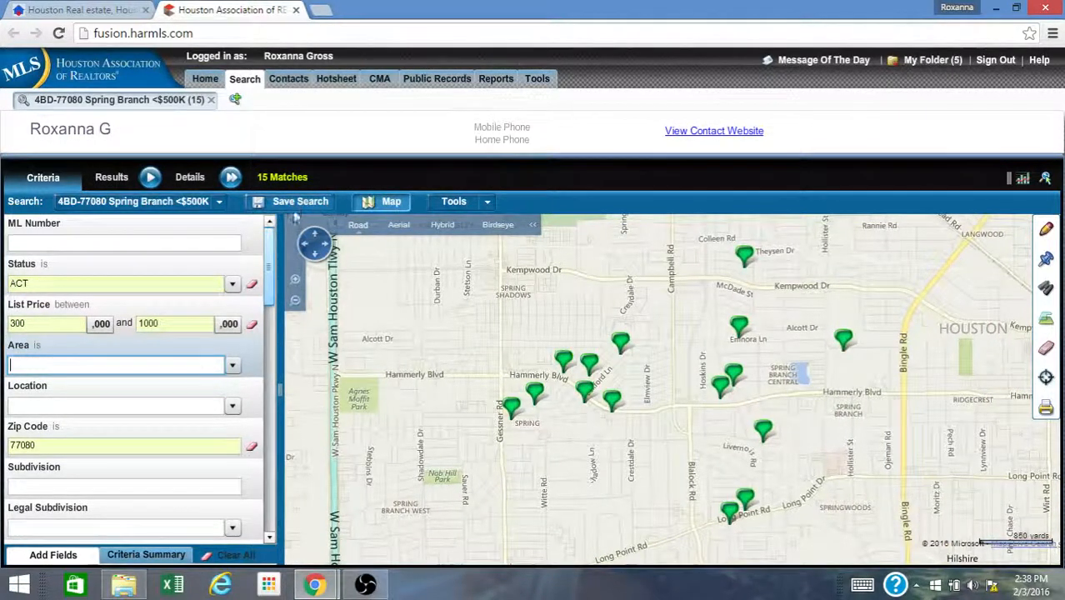
- Open the save-search settings and cancel them
click(293, 203)
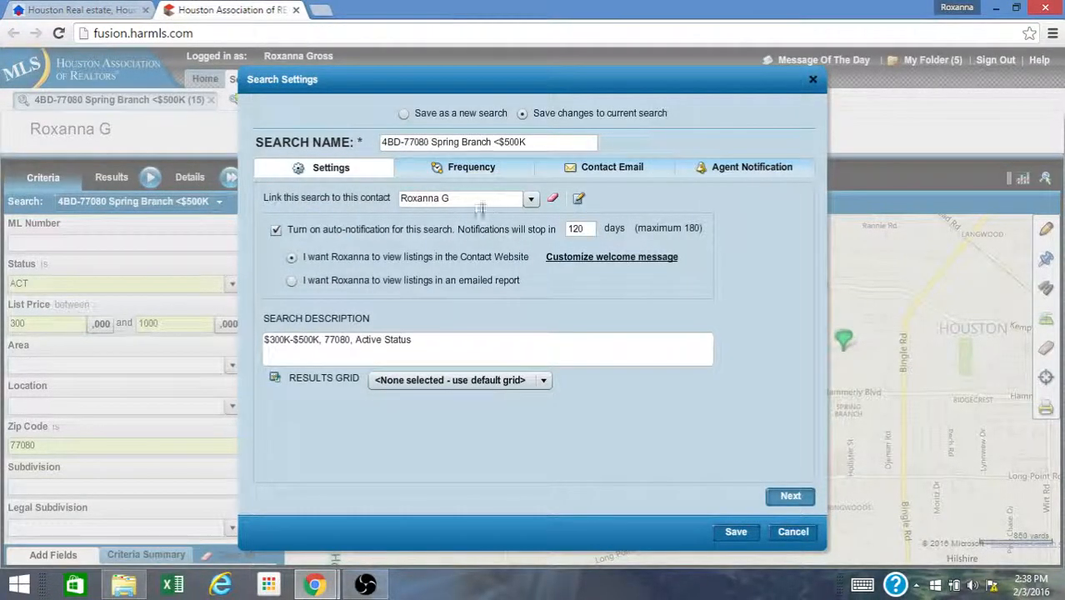
click(795, 533)
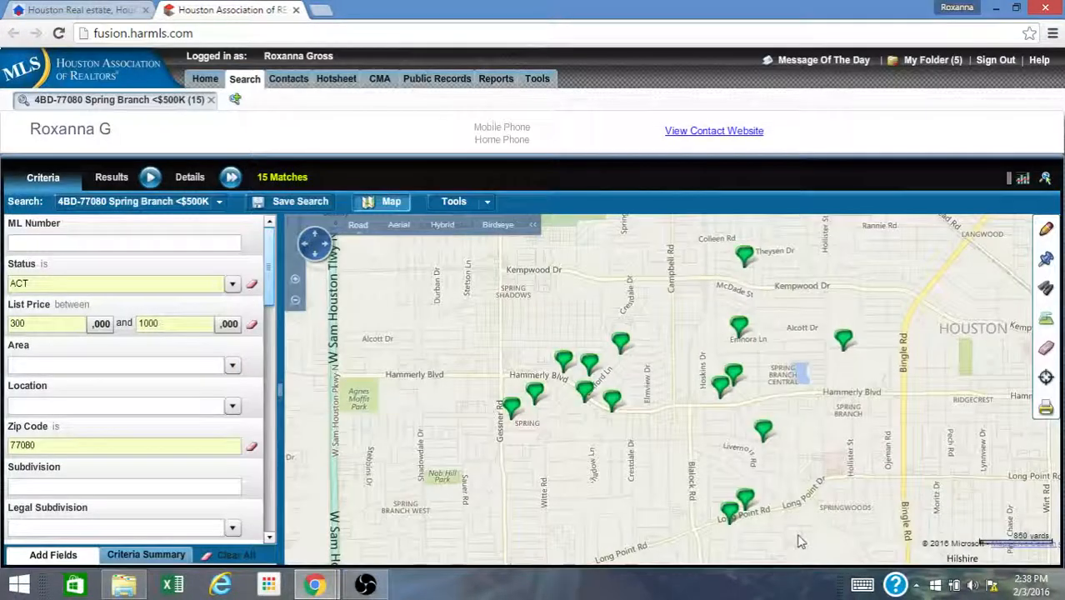